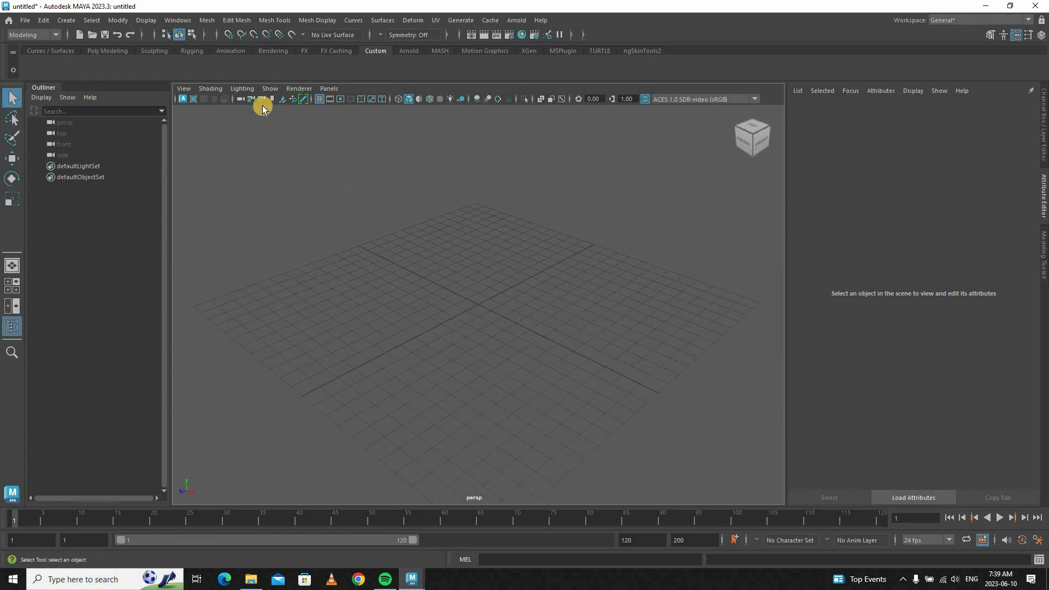
Step: Switch to the Rigging menu set and create a chain of six grid-snapped joints running across the grid
click(55, 37)
click(44, 58)
click(221, 21)
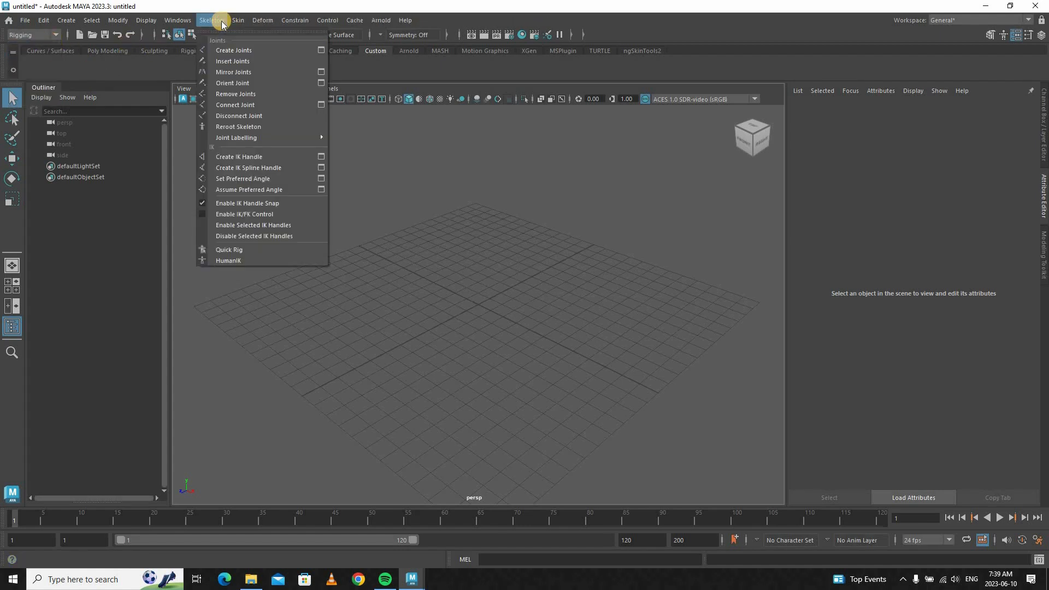
click(244, 52)
alt+drag(530, 346, 435, 412)
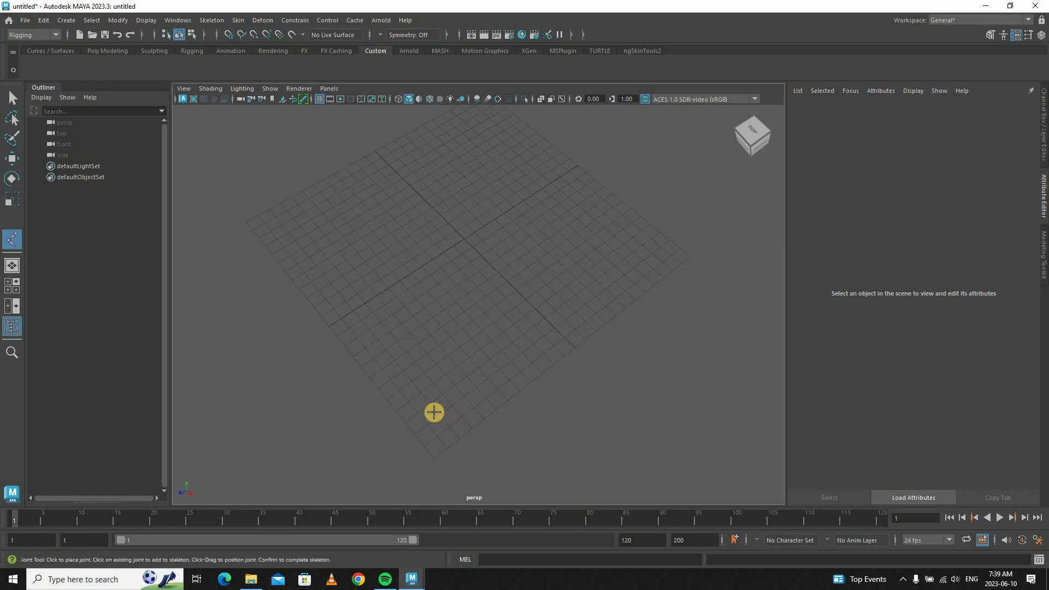
click(440, 414)
click(437, 363)
click(456, 303)
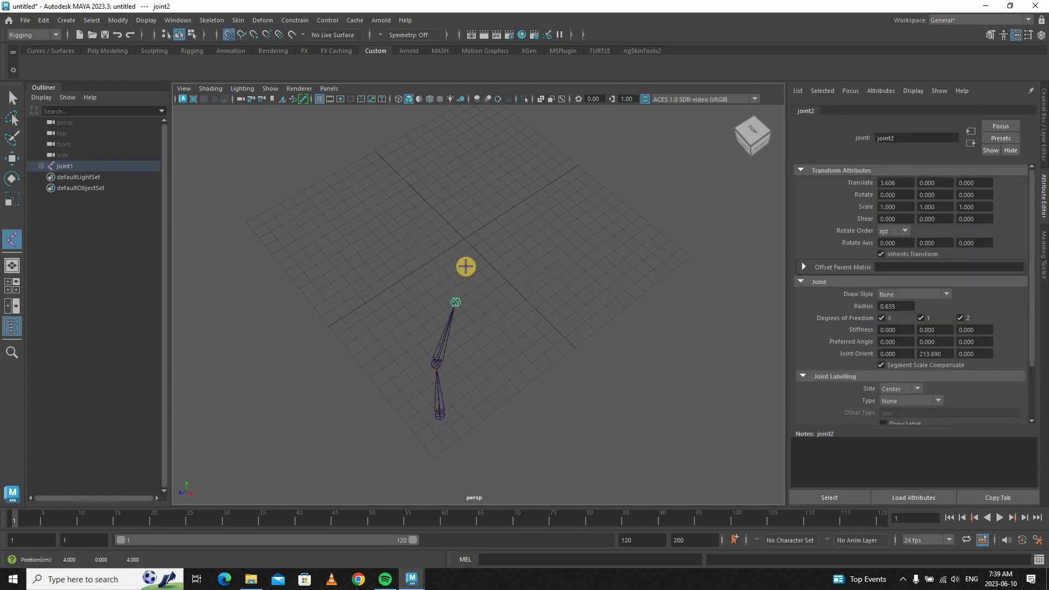
click(471, 246)
click(470, 197)
click(447, 175)
key(Return)
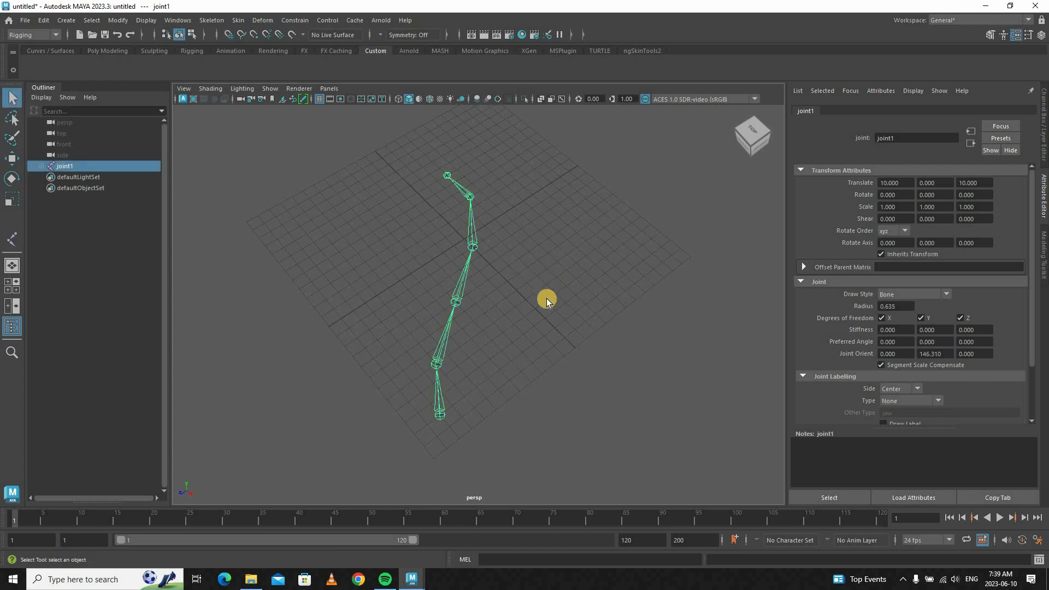
Step: Move the root joint of the chain to about X 8.9, Z 7.8 on the ground plane
scroll(513, 351, up, 4)
alt+middle_drag(429, 302, 473, 382)
scroll(473, 386, down, 4)
key(w)
drag(468, 394, 477, 298)
drag(530, 351, 535, 306)
alt+drag(535, 306, 523, 335)
key(w)
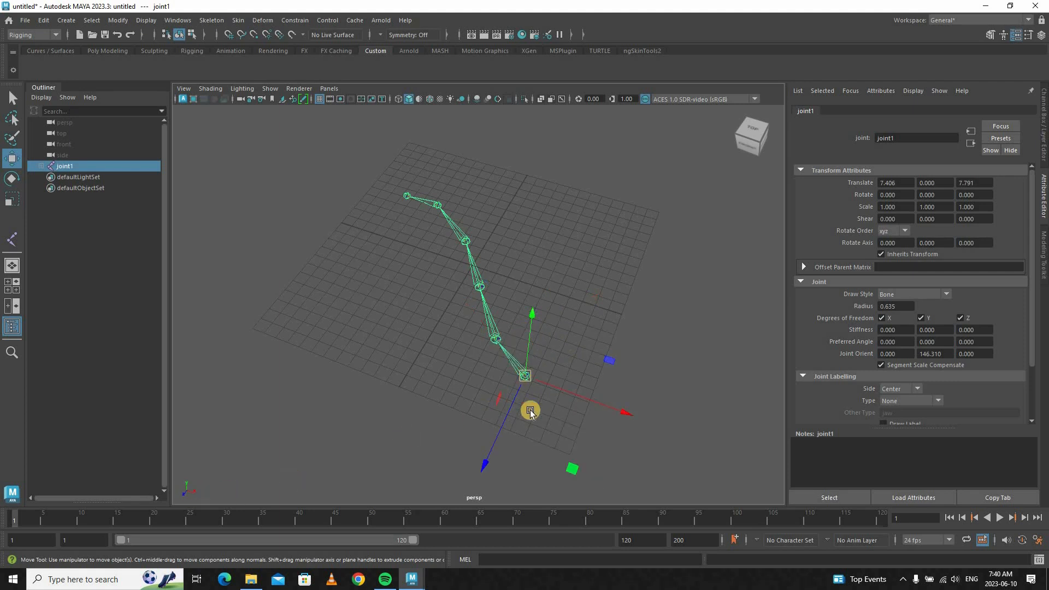
drag(500, 409, 629, 402)
key(ctrl+z)
Step: Show the channel values and step down the hierarchy from the root joint to the end joint to examine each one's transforms
click(1043, 125)
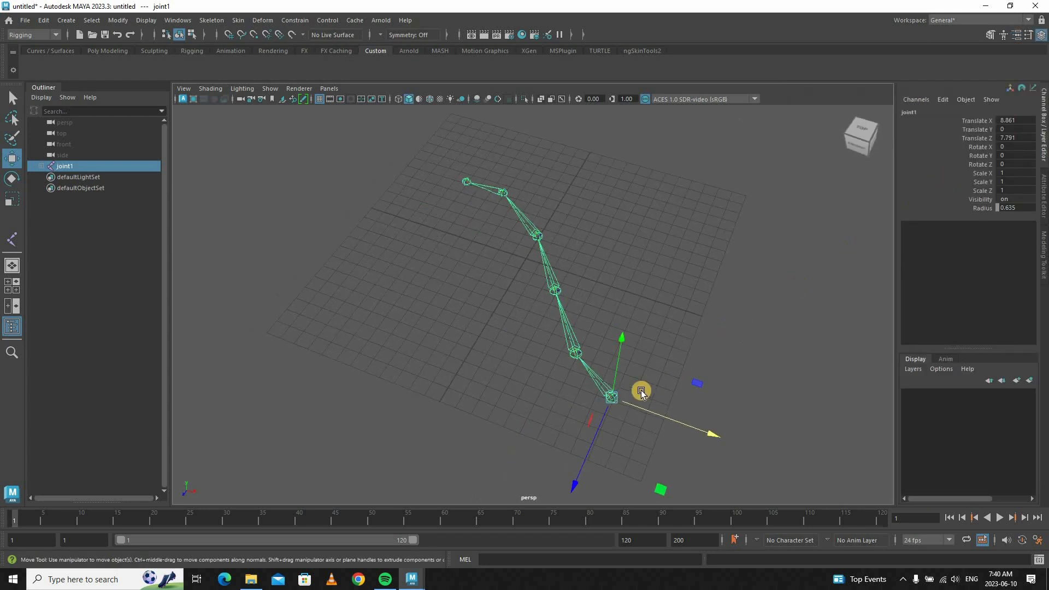
ctrl+shift+right_drag(612, 394, 570, 327)
key(Down)
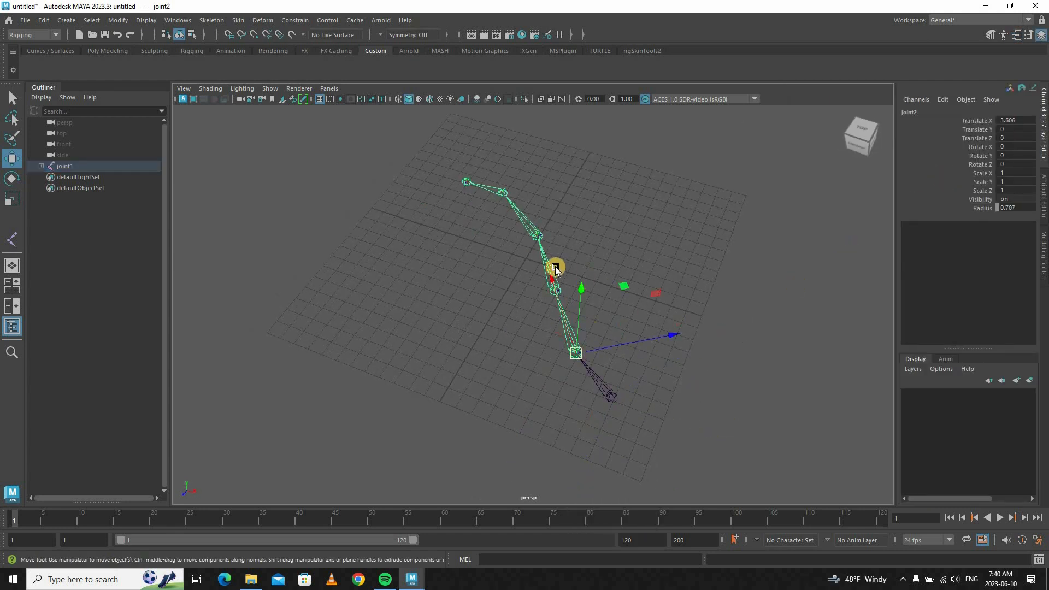
key(Down)
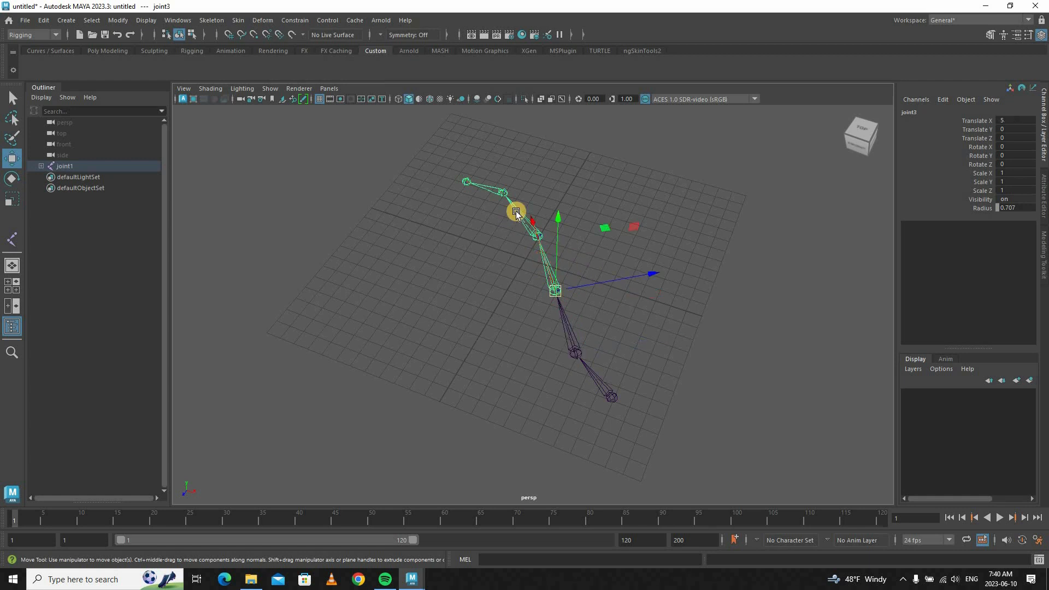
key(Down)
key(Down)
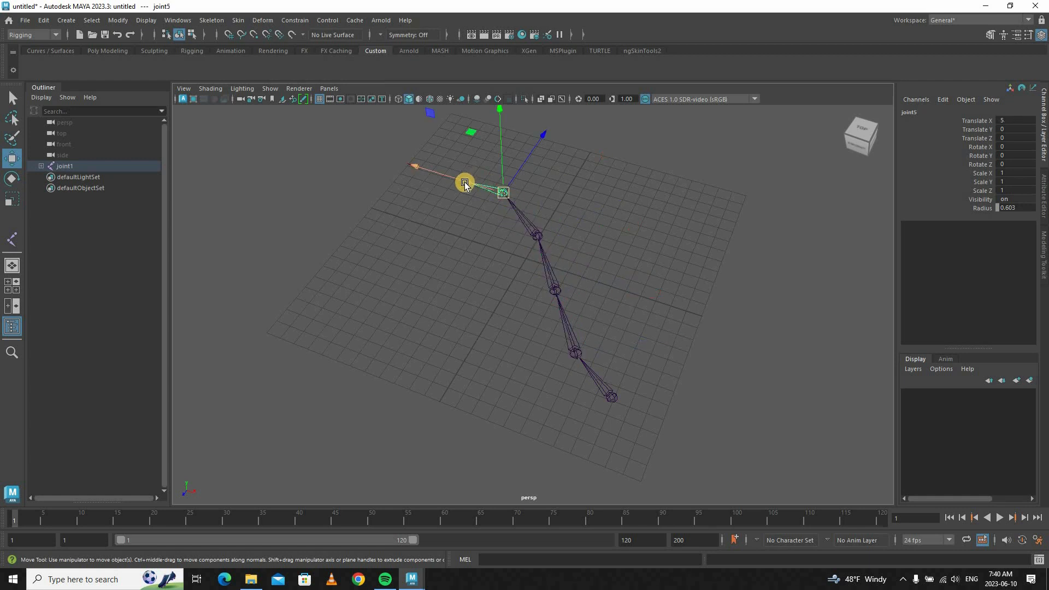
key(Down)
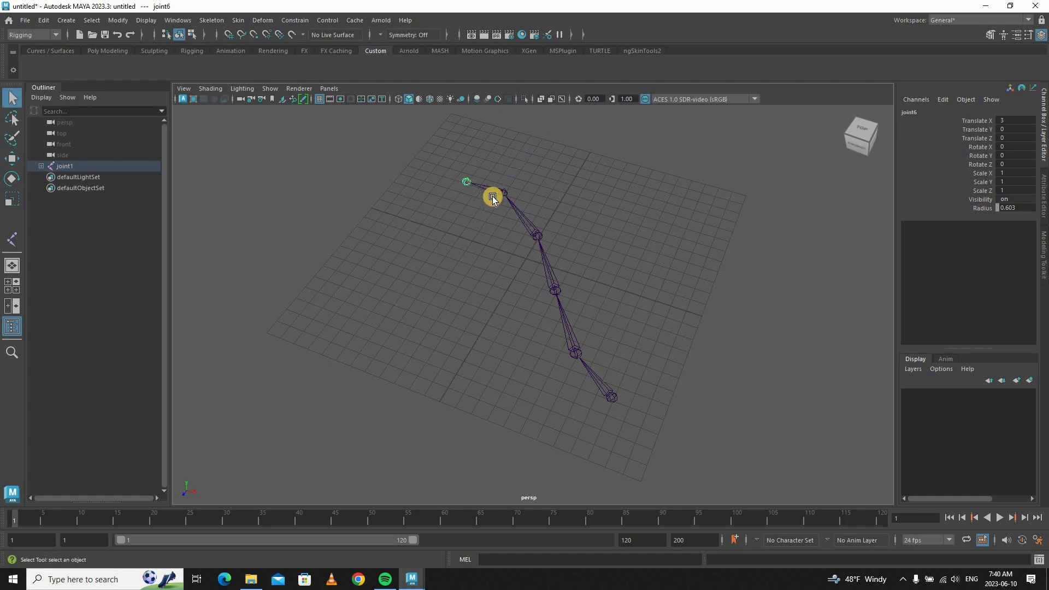
Step: Expand the joint hierarchy, select joint1 through joint6 and display their local rotation axes
shift+click(41, 165)
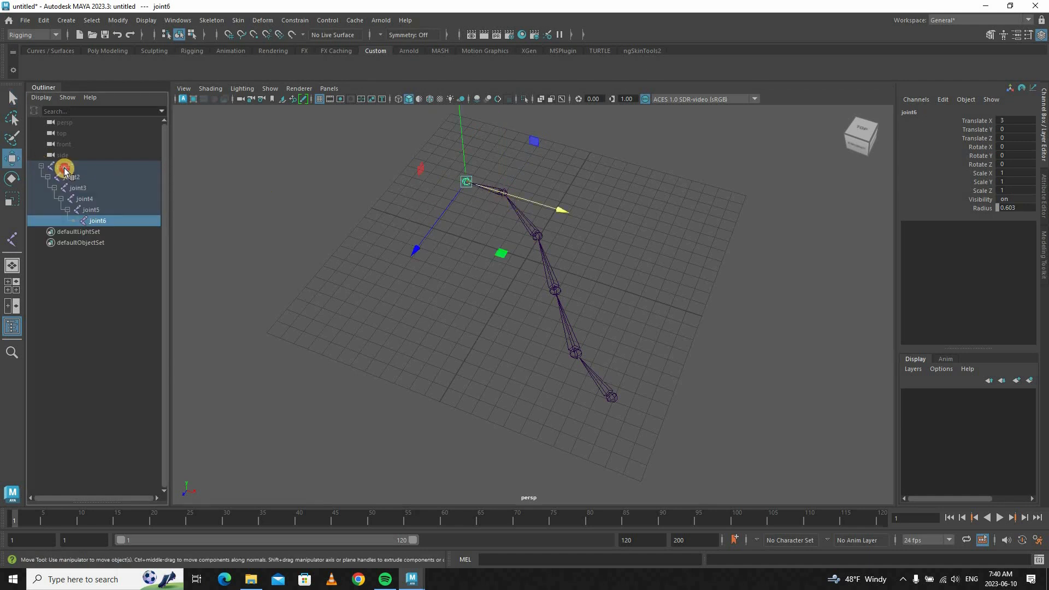
click(62, 166)
shift+click(102, 221)
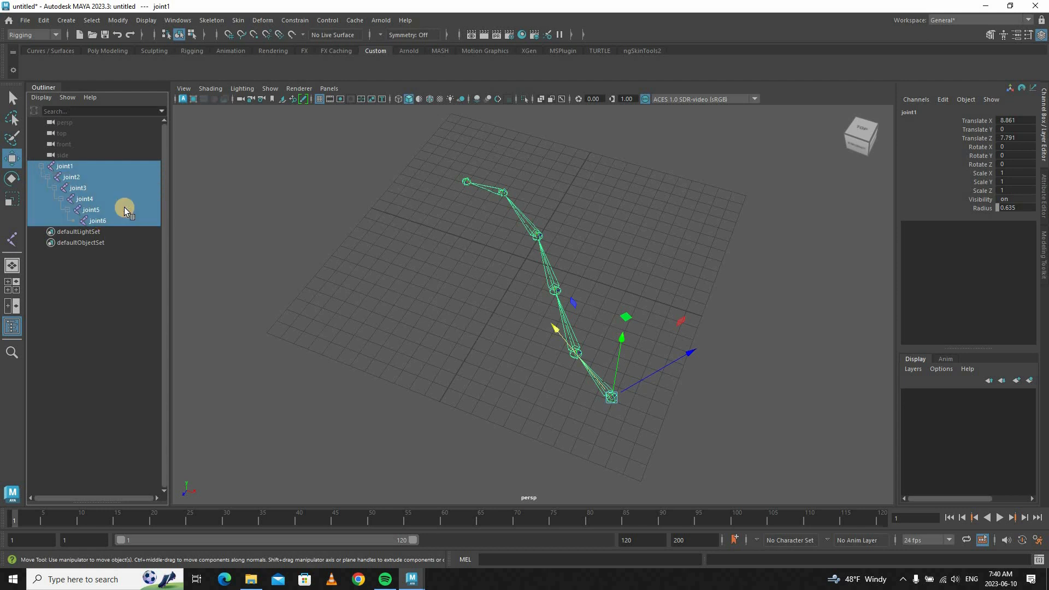
click(144, 25)
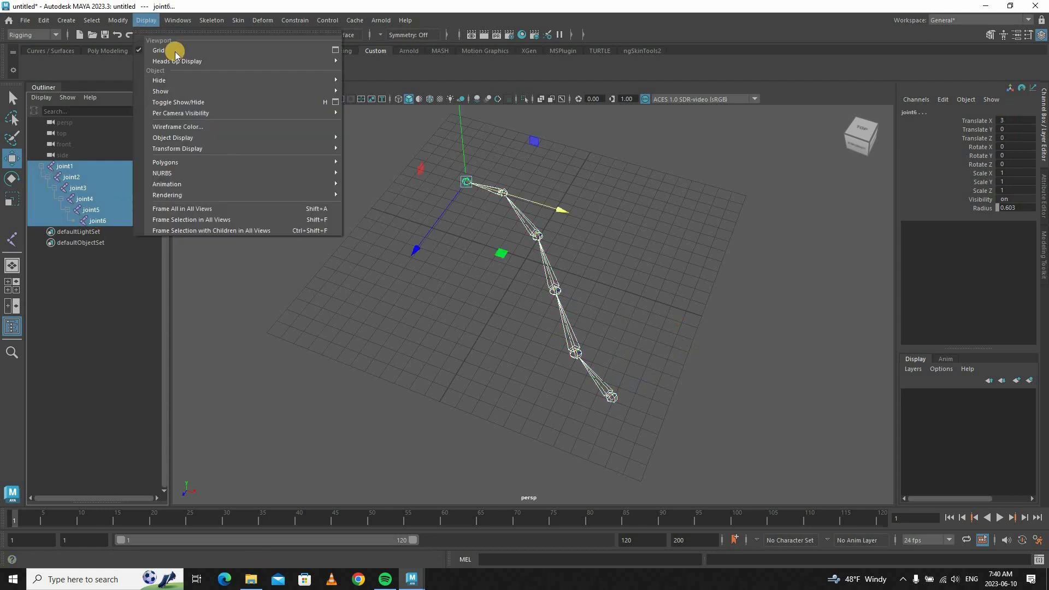
mouse_move(277, 148)
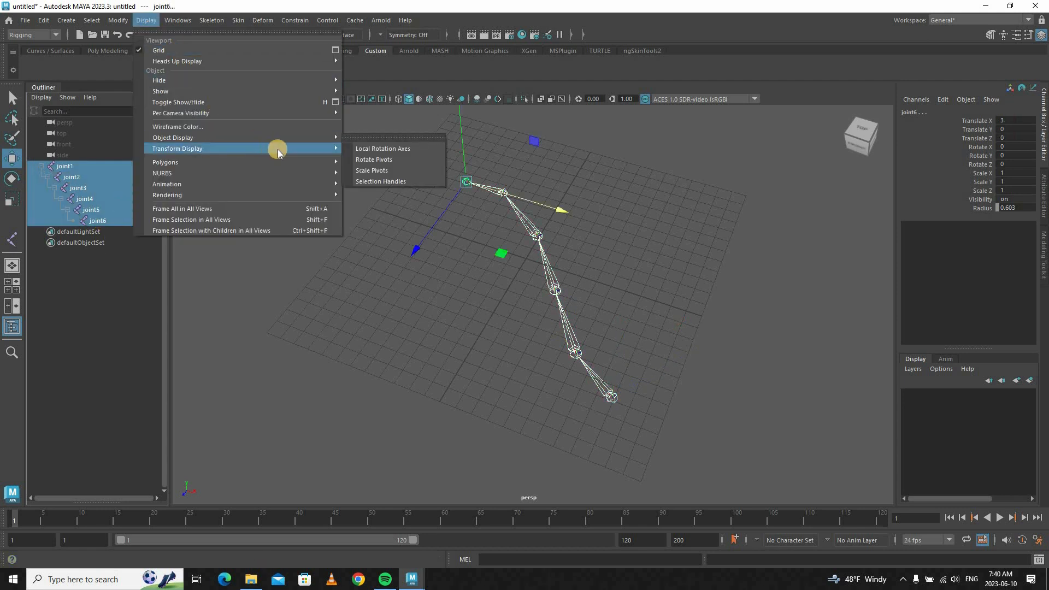
click(390, 152)
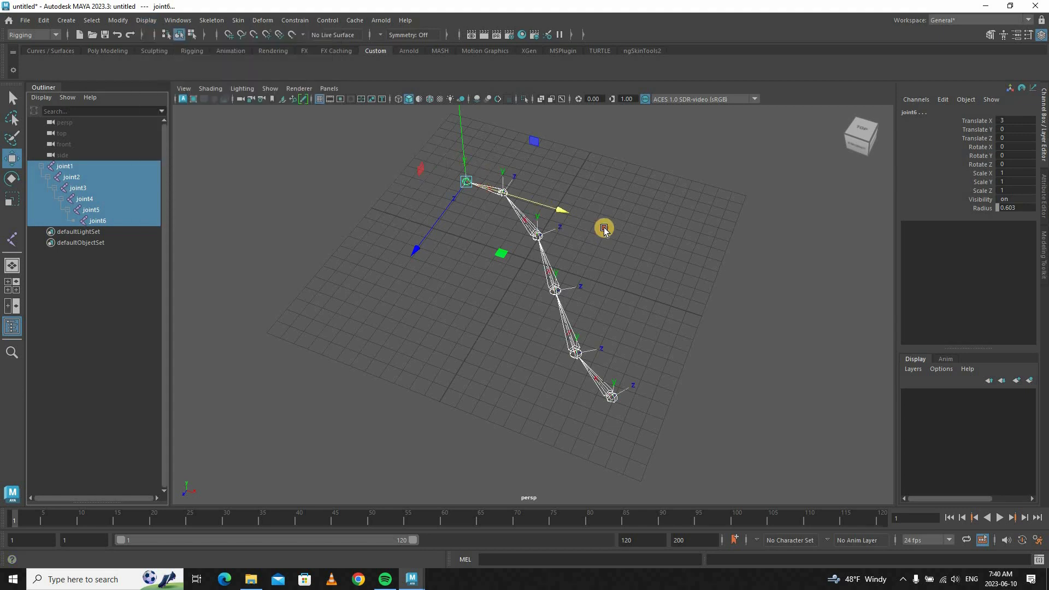
click(612, 227)
alt+drag(634, 264, 669, 485)
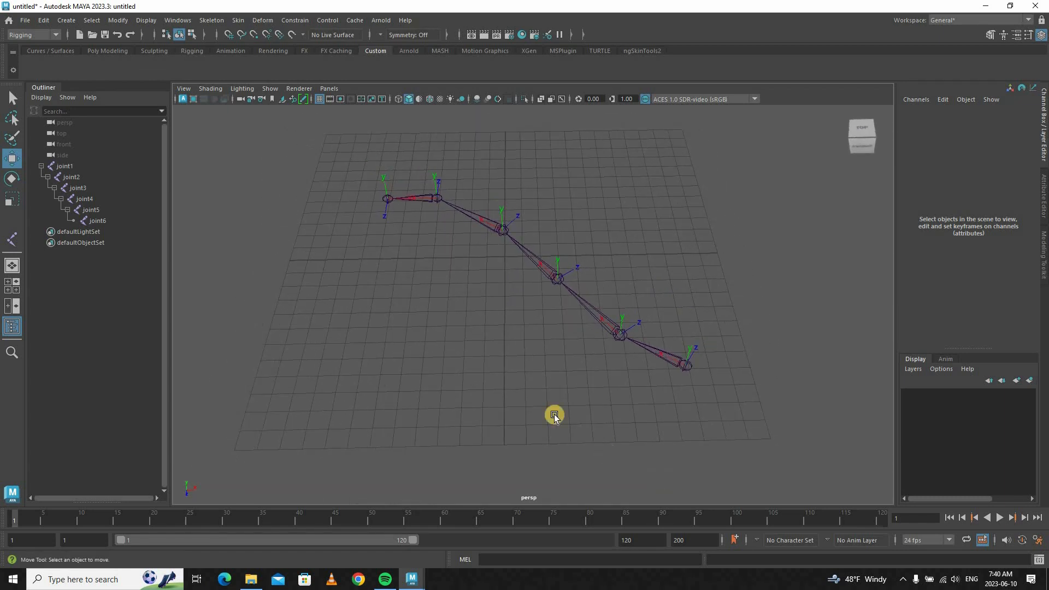
Step: Create a NURBS circle at the origin and set its degree to Linear
click(66, 21)
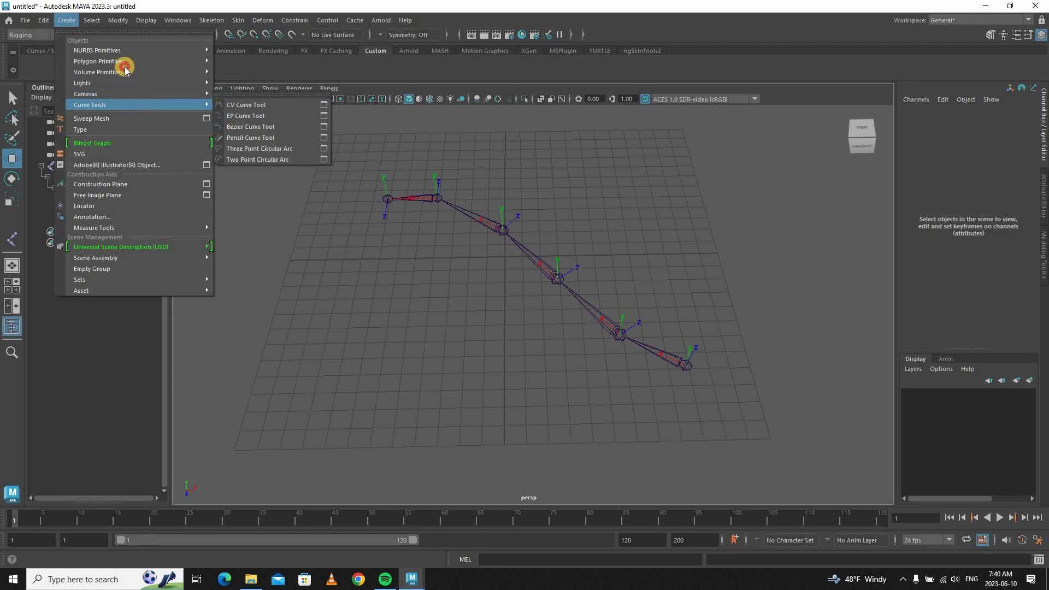
mouse_move(129, 50)
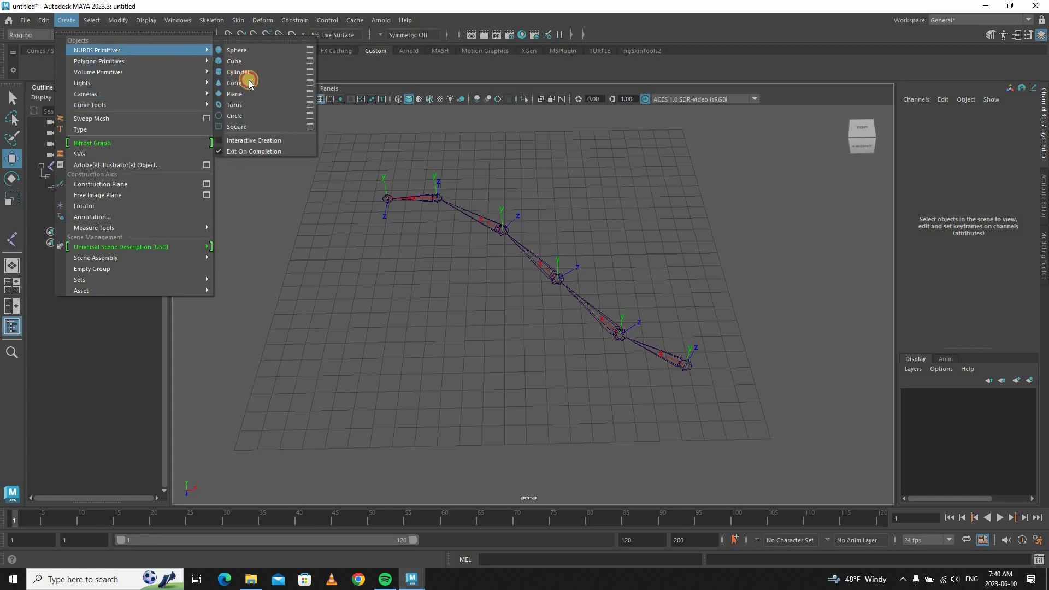
click(258, 115)
alt+right_drag(572, 277, 920, 230)
click(951, 235)
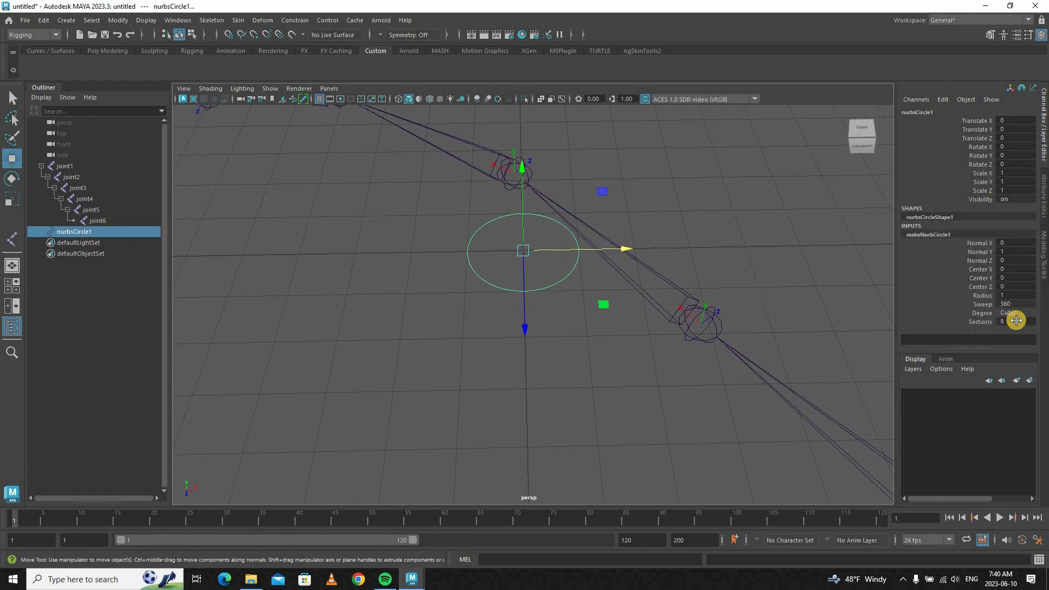
click(1015, 317)
click(1015, 323)
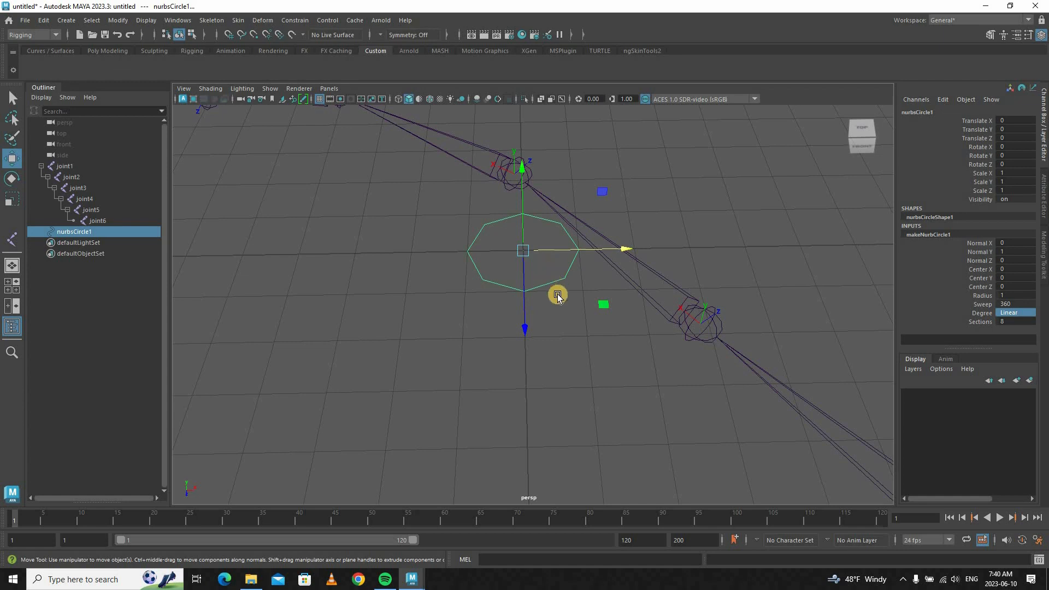
Step: Scale up all the control vertices of the circle uniformly in component mode, then return to object selection
alt+drag(539, 300, 534, 274)
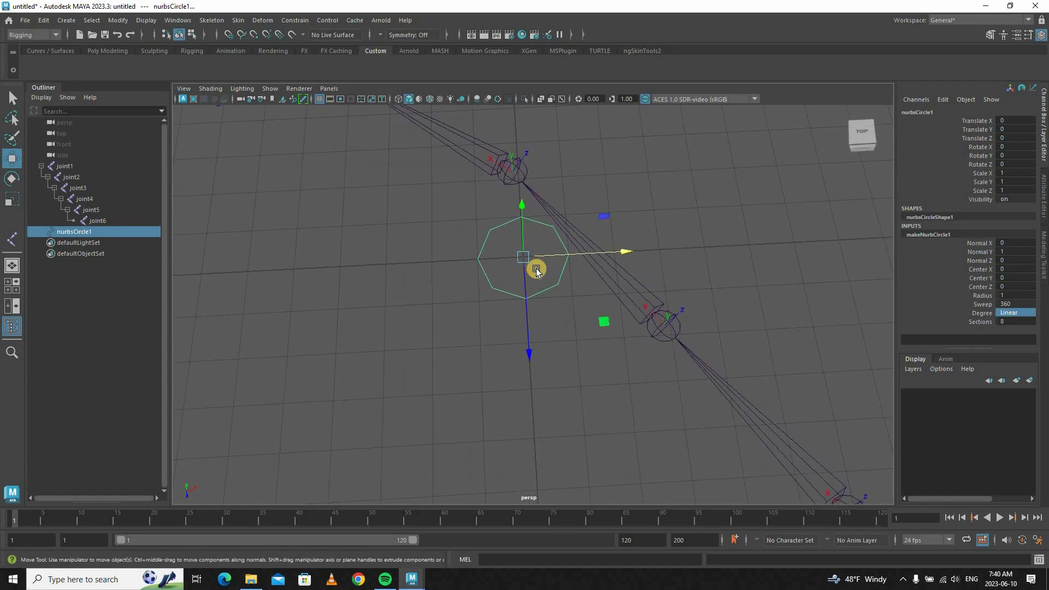
key(F8)
drag(601, 199, 462, 321)
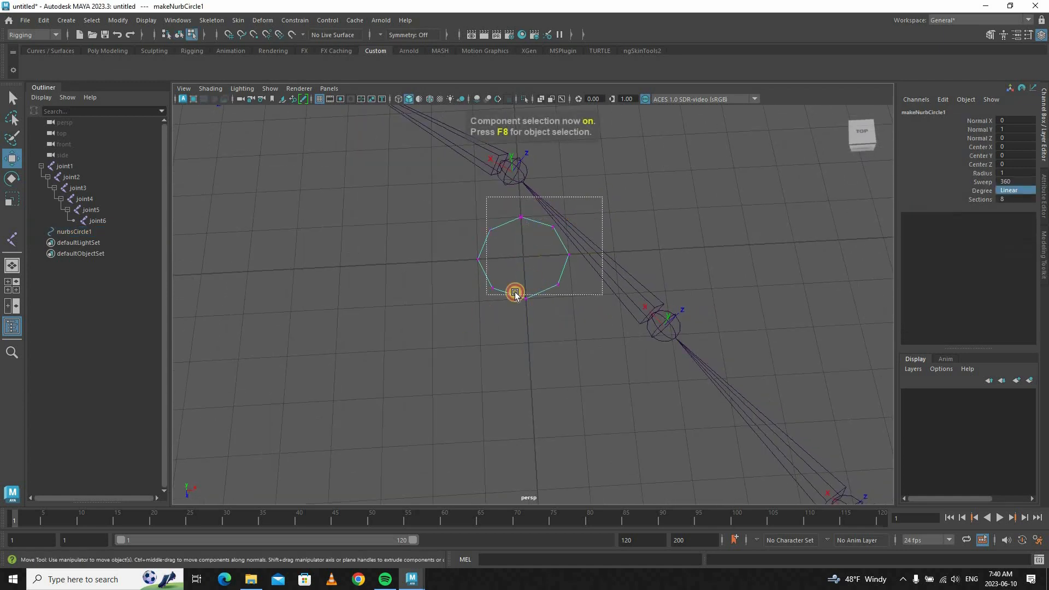
key(r)
drag(524, 257, 556, 267)
key(F8)
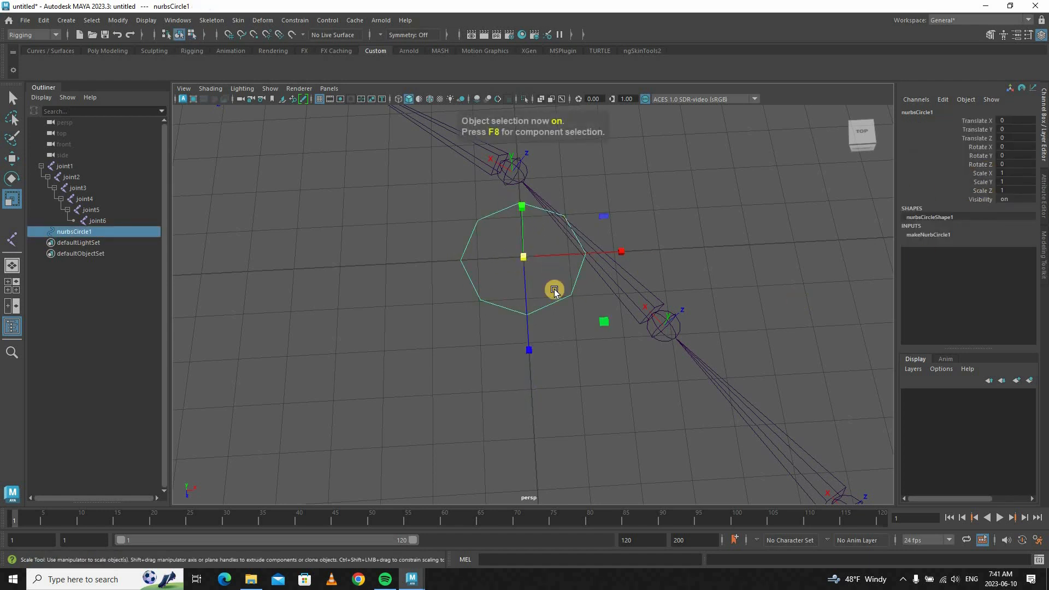
Step: Rename the NURBS circle as My_01_Ctrl
double_click(95, 233)
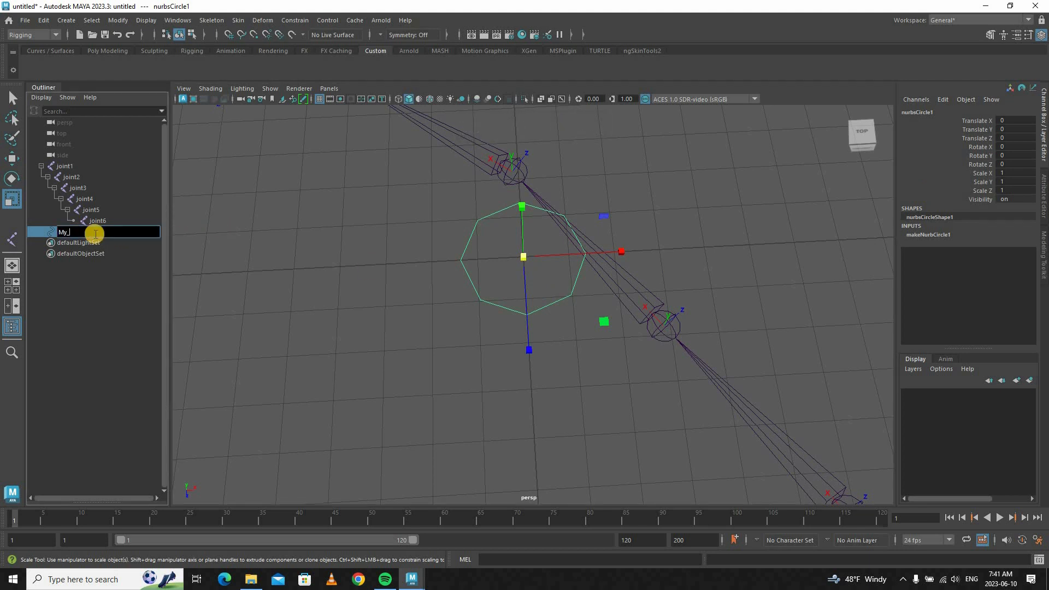
text(My_01_Ctrl)
key(Return)
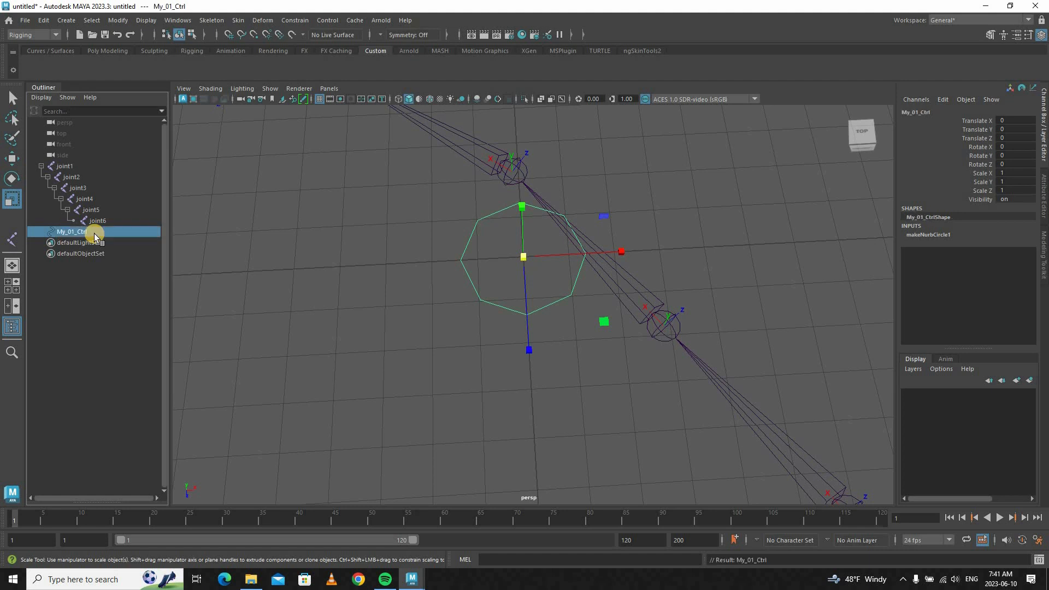
Step: Turn on Hide on playback in the object display attributes of the My_01_Ctrl shape
click(470, 312)
click(480, 301)
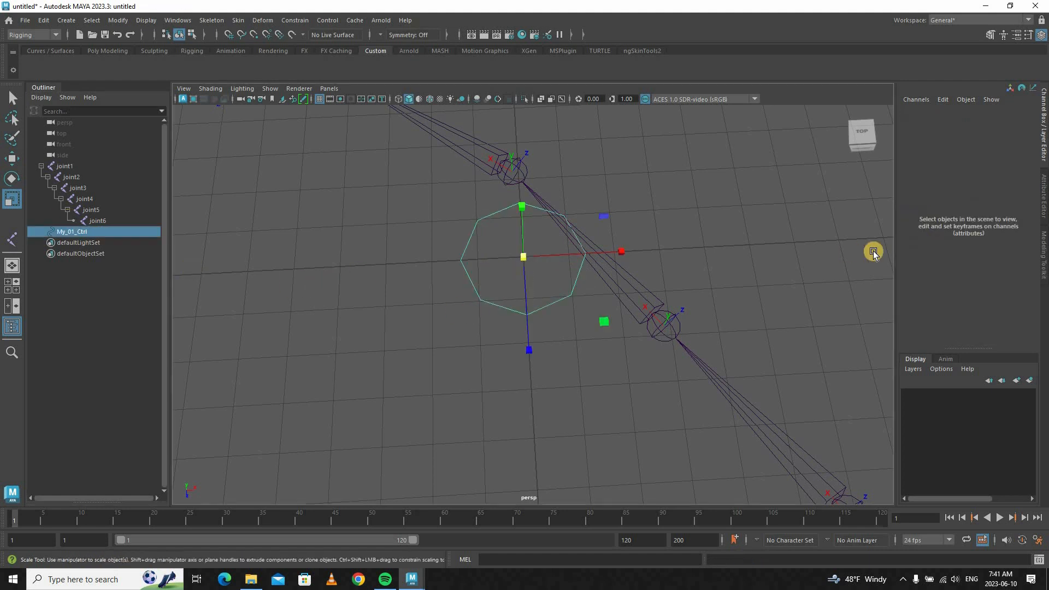
key(ctrl+a)
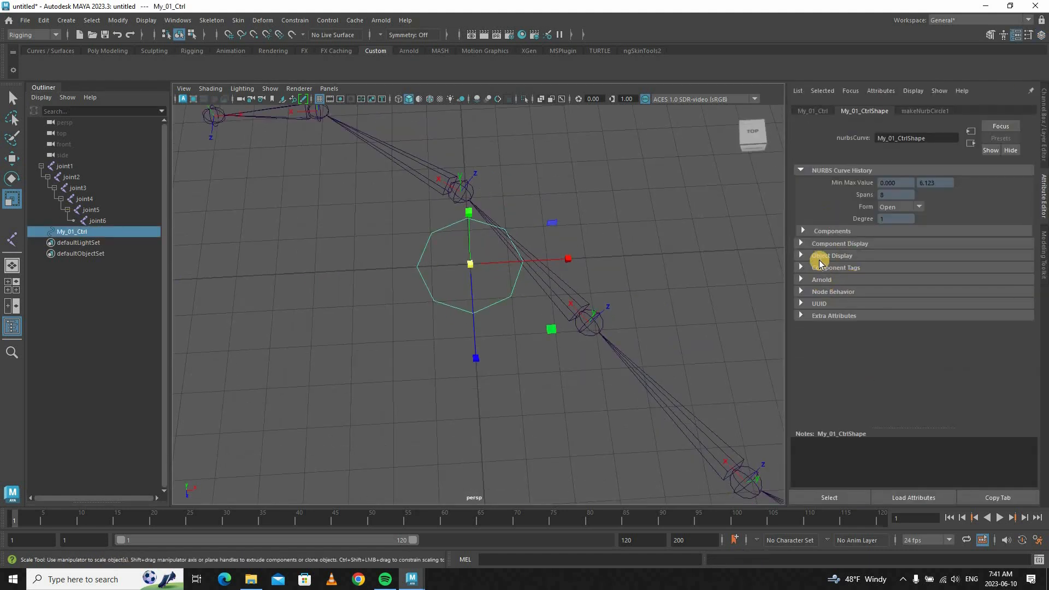
click(801, 256)
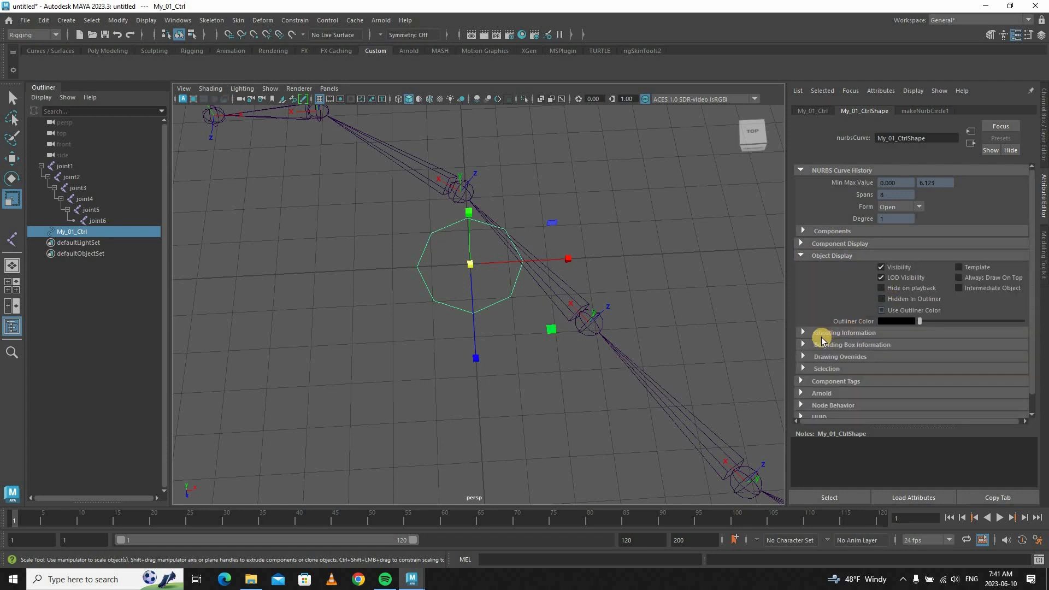
click(805, 356)
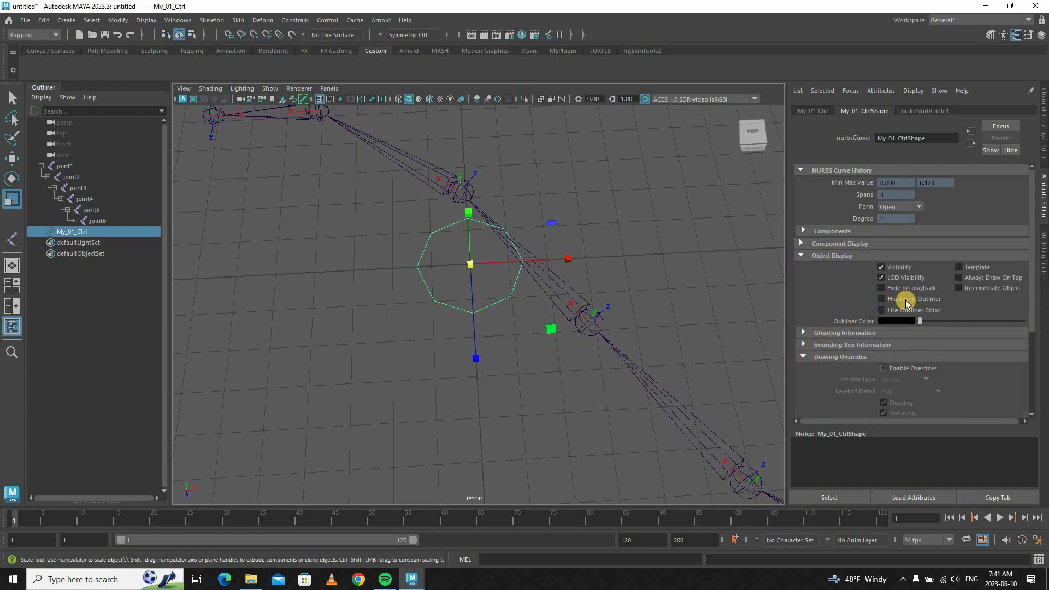
click(913, 353)
click(889, 271)
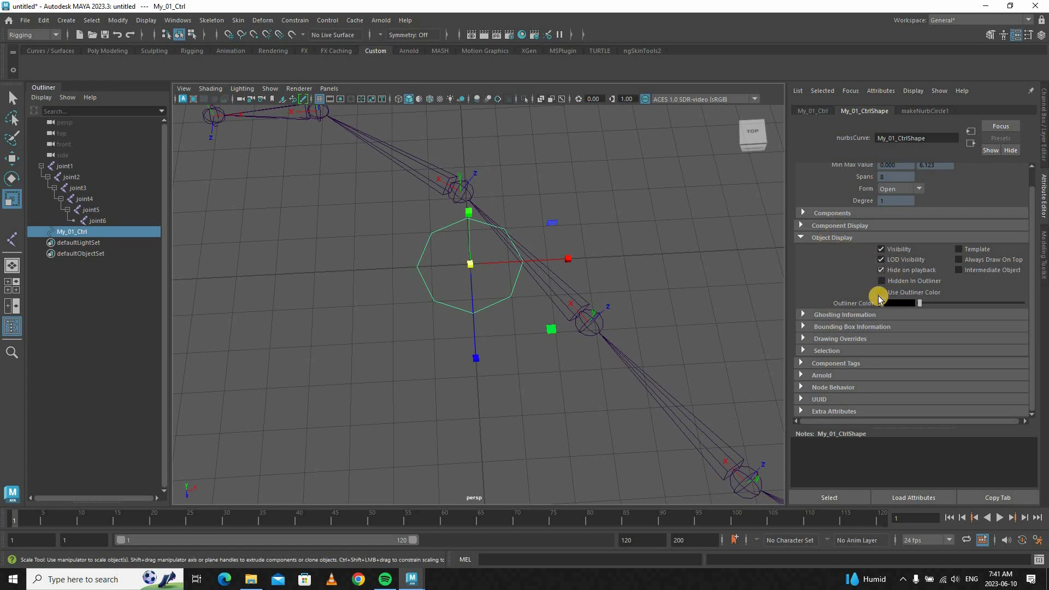
Step: Enable drawing overrides on the My_01_Ctrl shape, set its index color to red and deselect the control
click(802, 340)
click(884, 350)
scroll(874, 353, down, 3)
drag(922, 334, 964, 339)
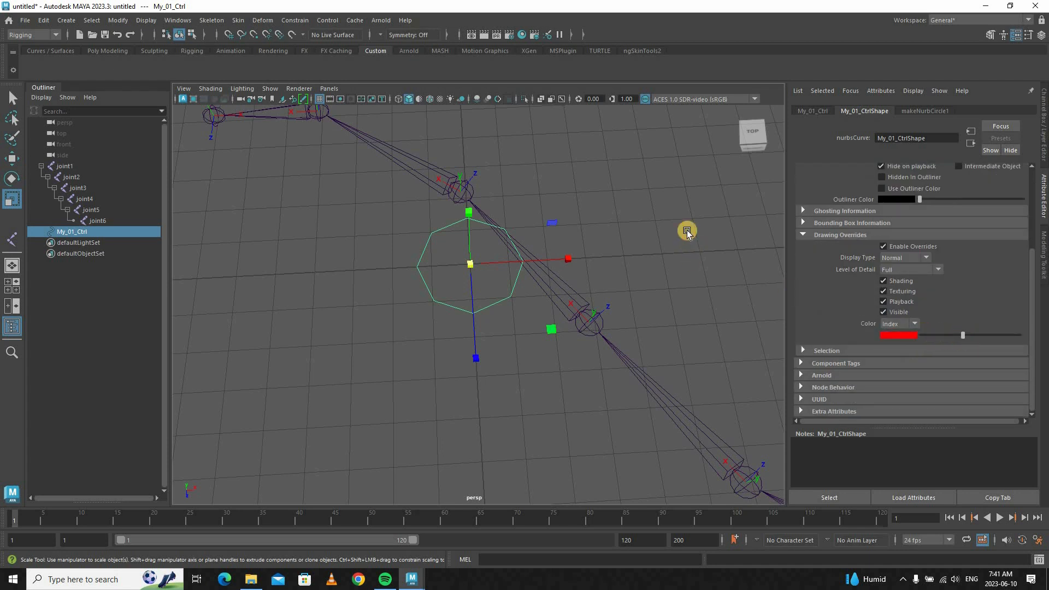
click(497, 295)
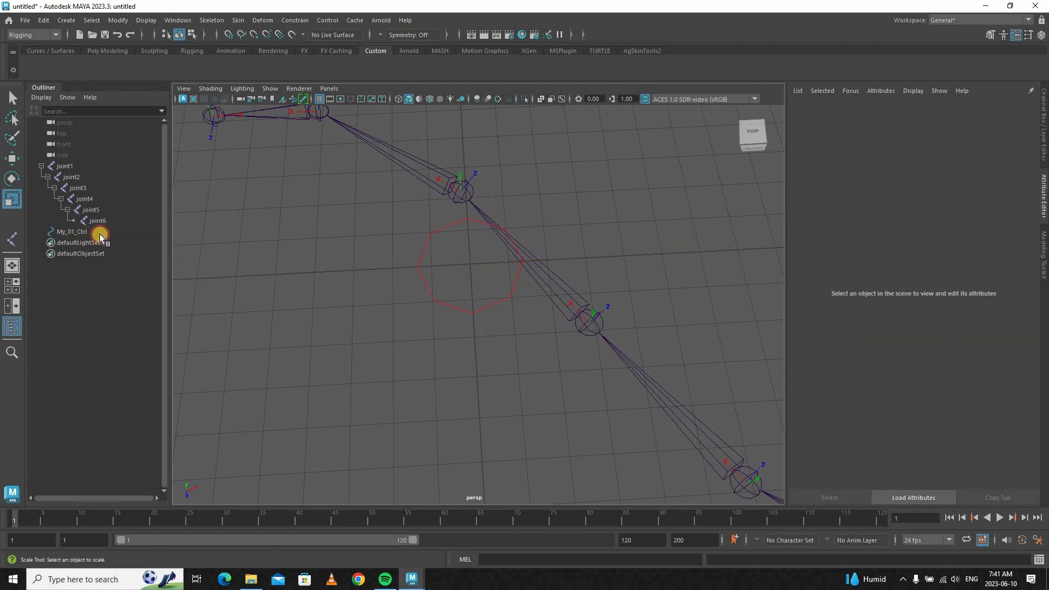
click(82, 232)
scroll(382, 274, up, 2)
scroll(383, 274, down, 2)
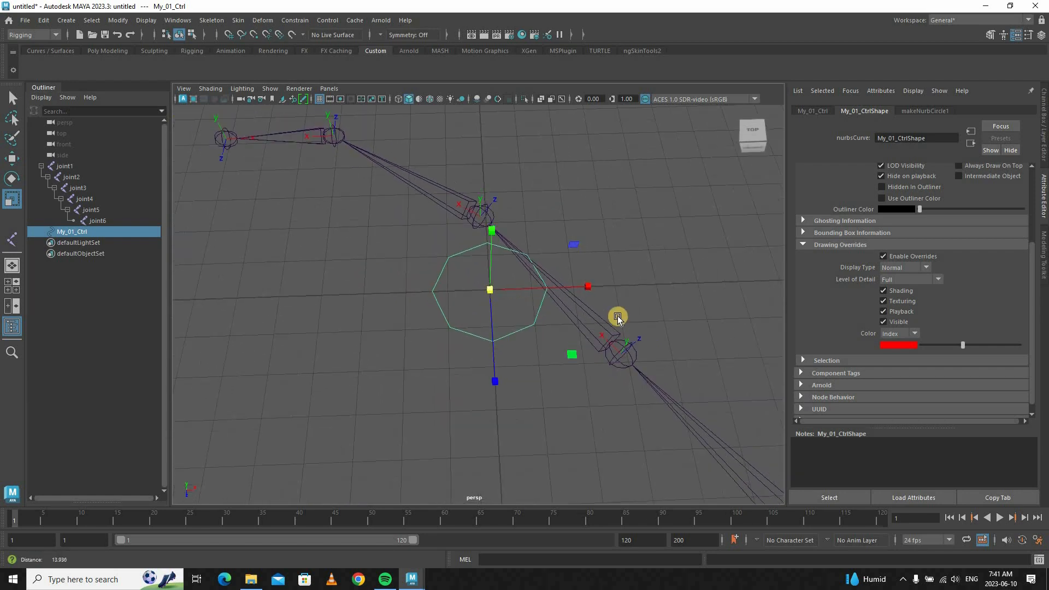
click(493, 307)
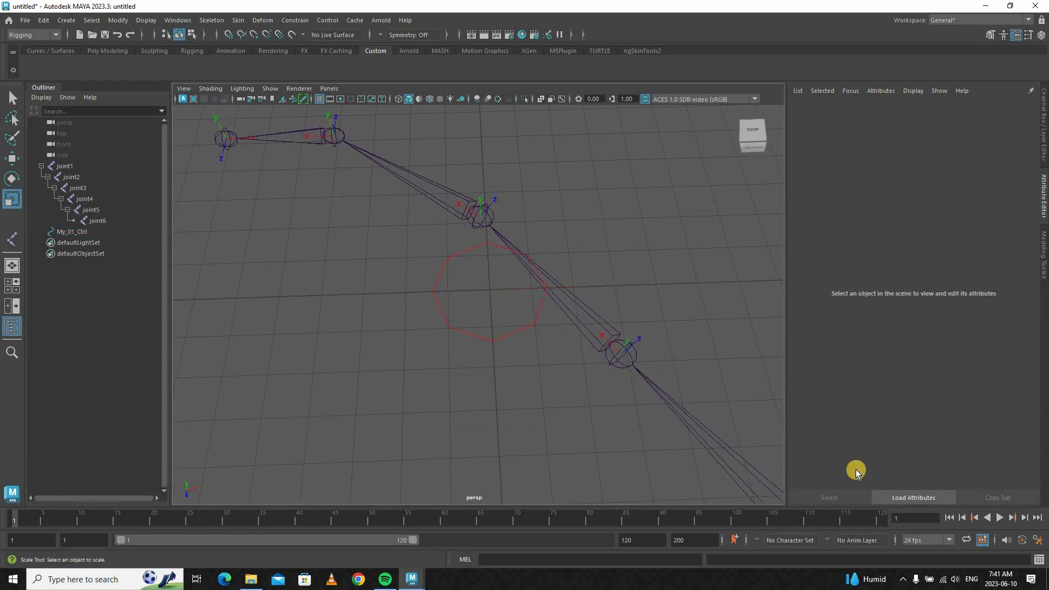
Step: Set the line width to 2.0 in the general Display preferences so the viewport curves and joints are drawn thicker
click(1037, 540)
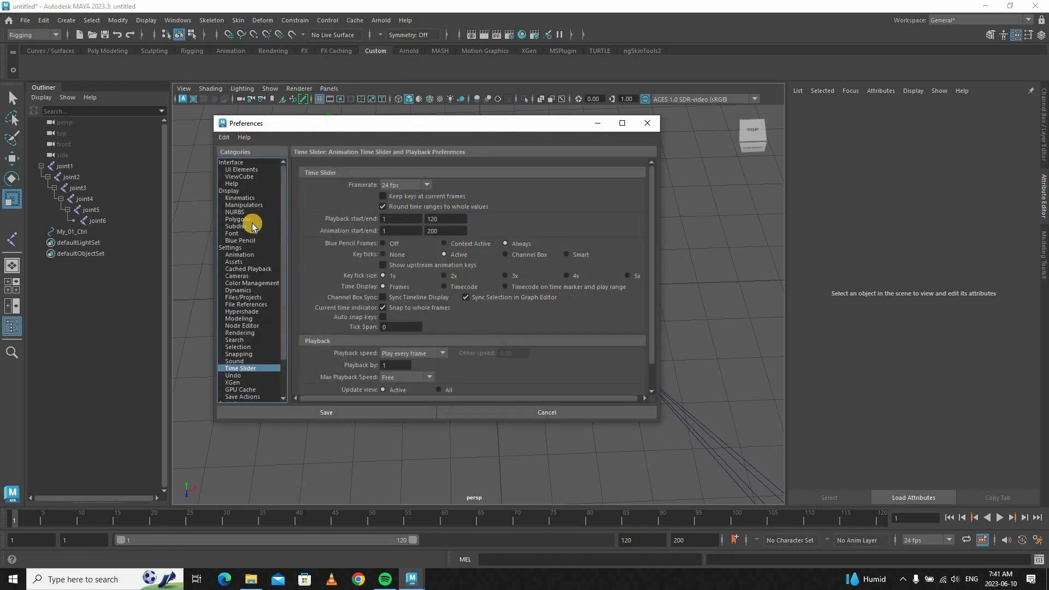
click(230, 191)
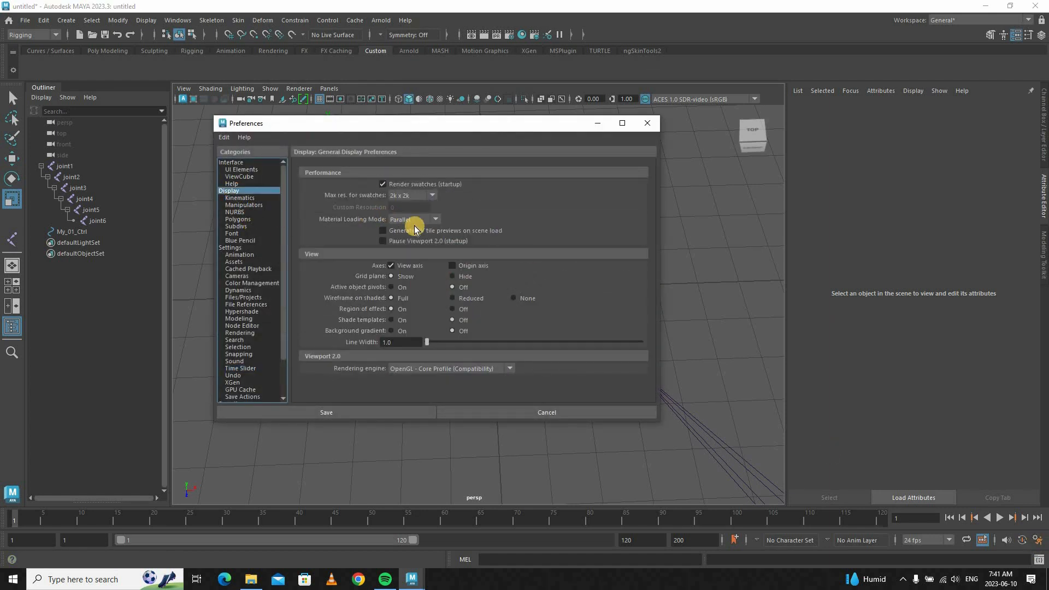
double_click(399, 342)
text(2)
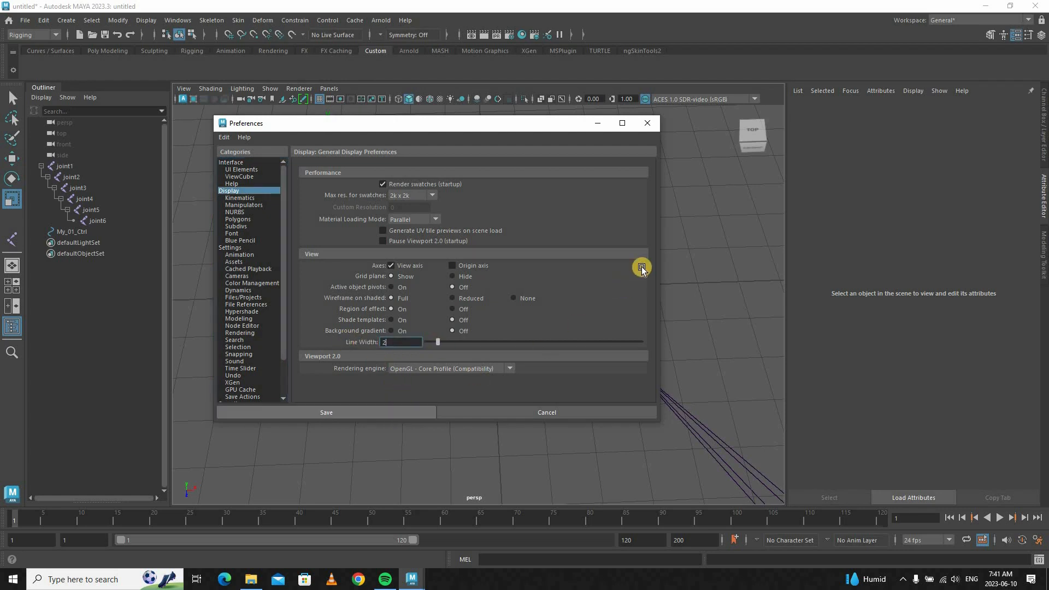
alt+middle_drag(630, 260, 644, 289)
scroll(180, 230, down, 2)
Step: Group My_01_Ctrl on its own, rename the group My_01_Ctrl_Grp and deselect it
click(84, 235)
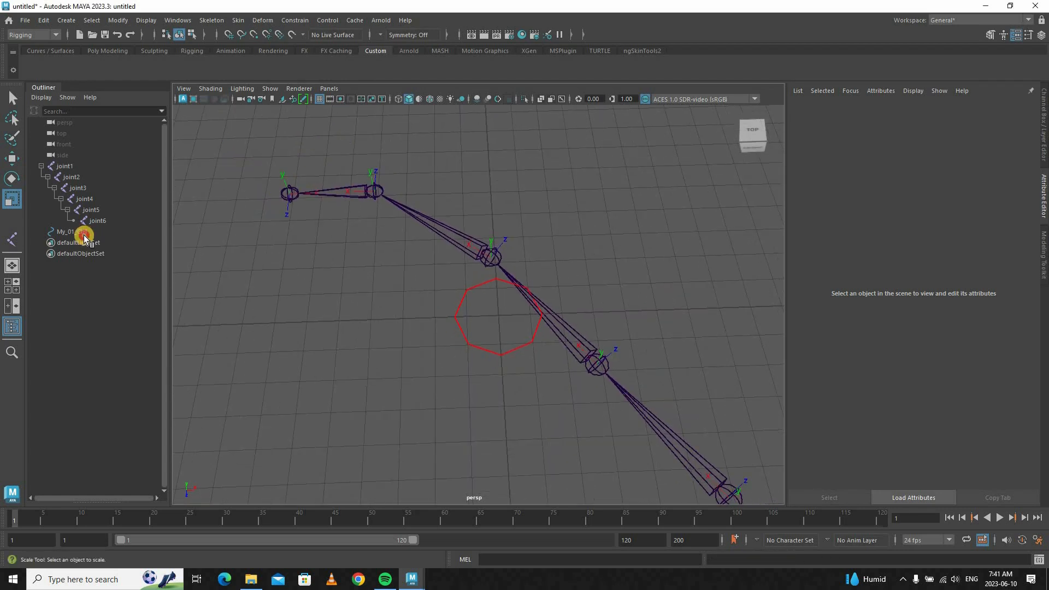
alt+drag(515, 276, 337, 256)
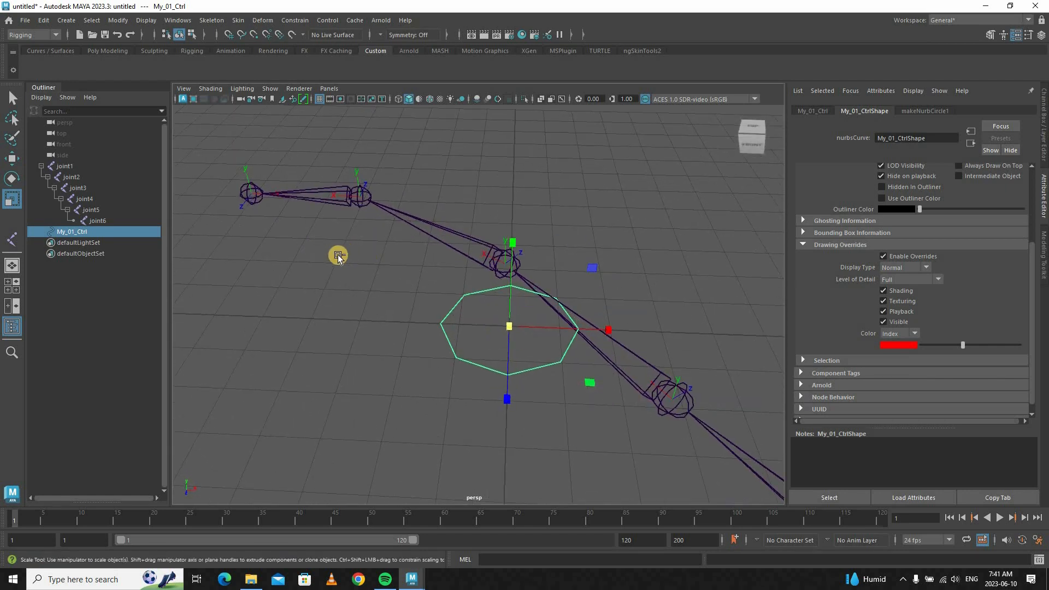
click(43, 230)
key(ctrl+g)
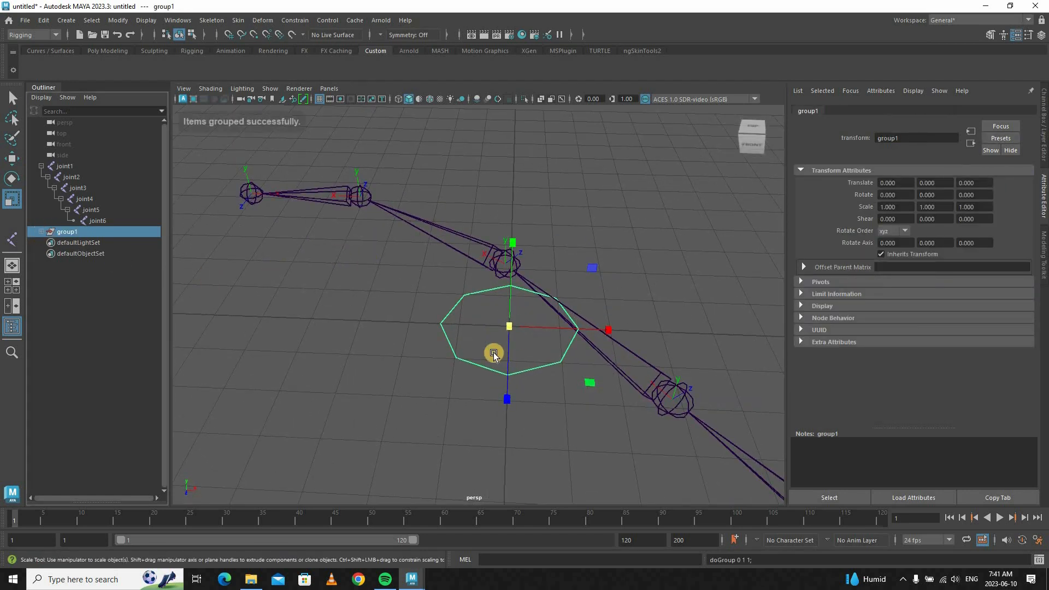
click(62, 234)
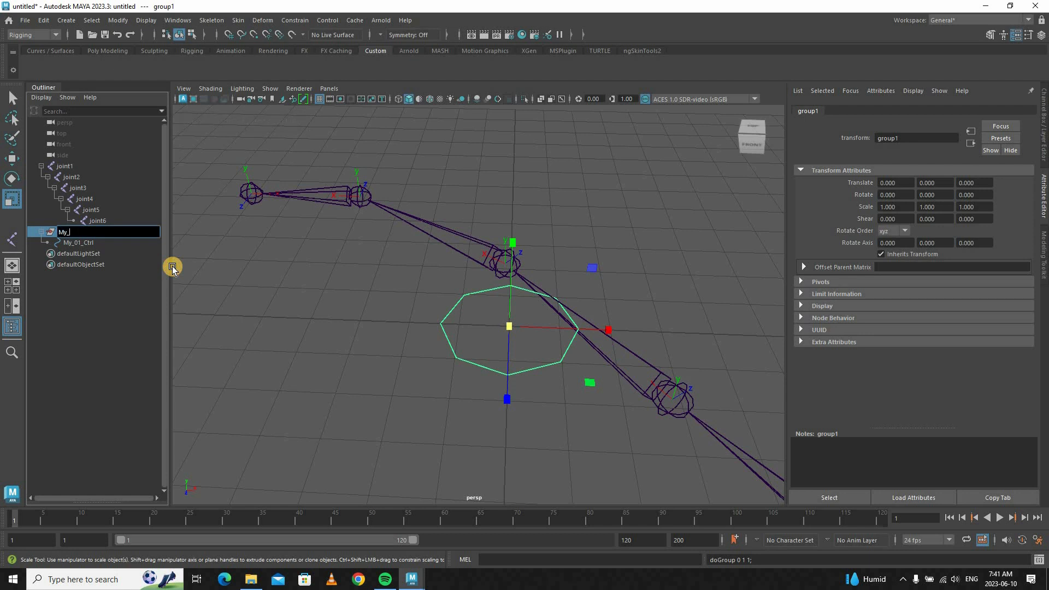
text(My_01_Ctrl_Grp)
key(Return)
click(353, 271)
Step: Go through the joints of the chain one by one to see where controls are needed
alt+drag(355, 280, 552, 319)
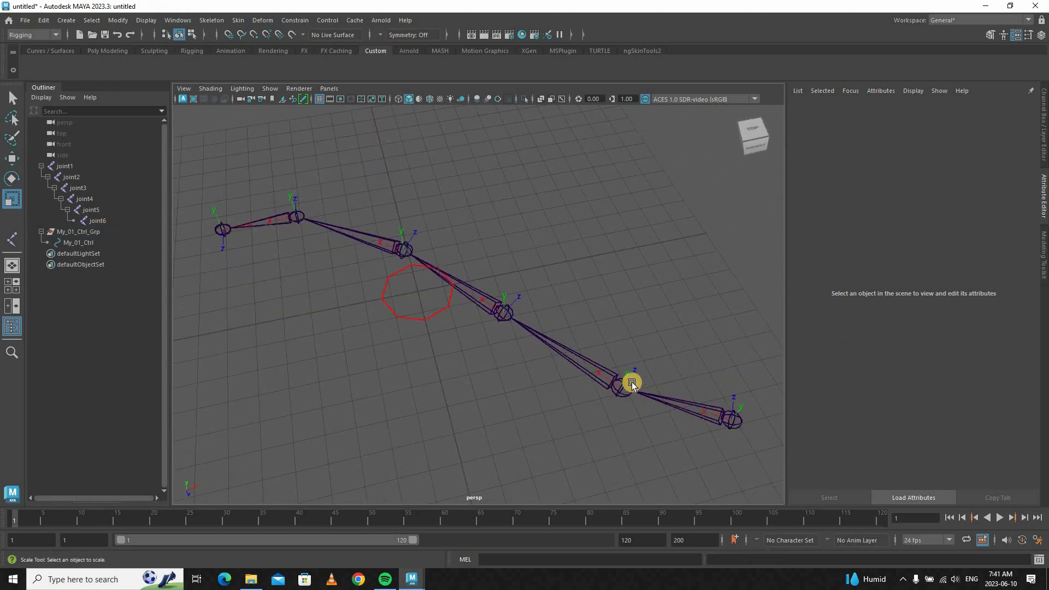
click(637, 383)
click(513, 314)
click(445, 268)
click(471, 291)
click(387, 241)
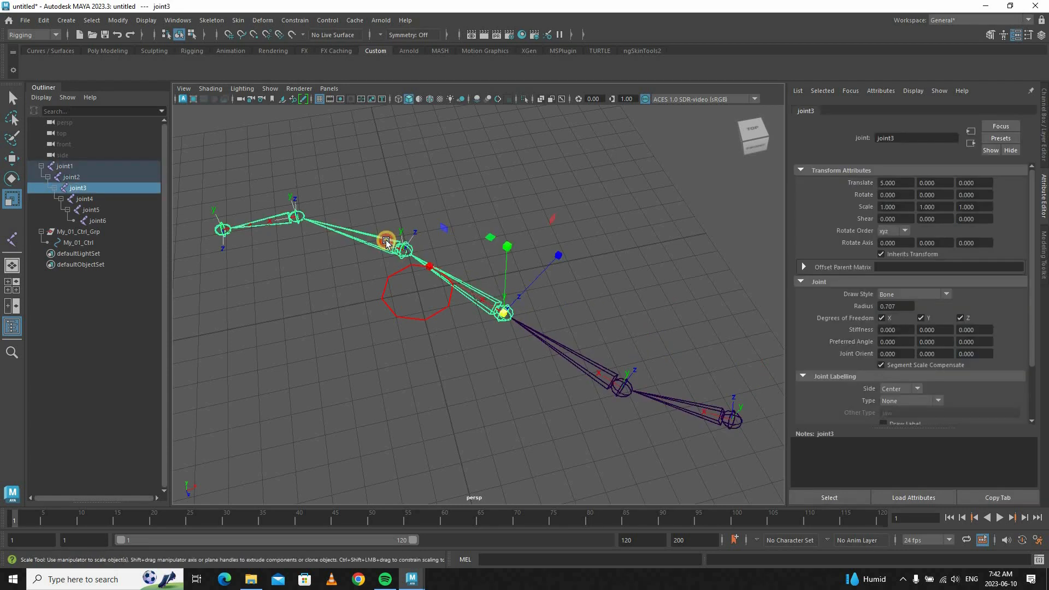
click(230, 227)
click(306, 246)
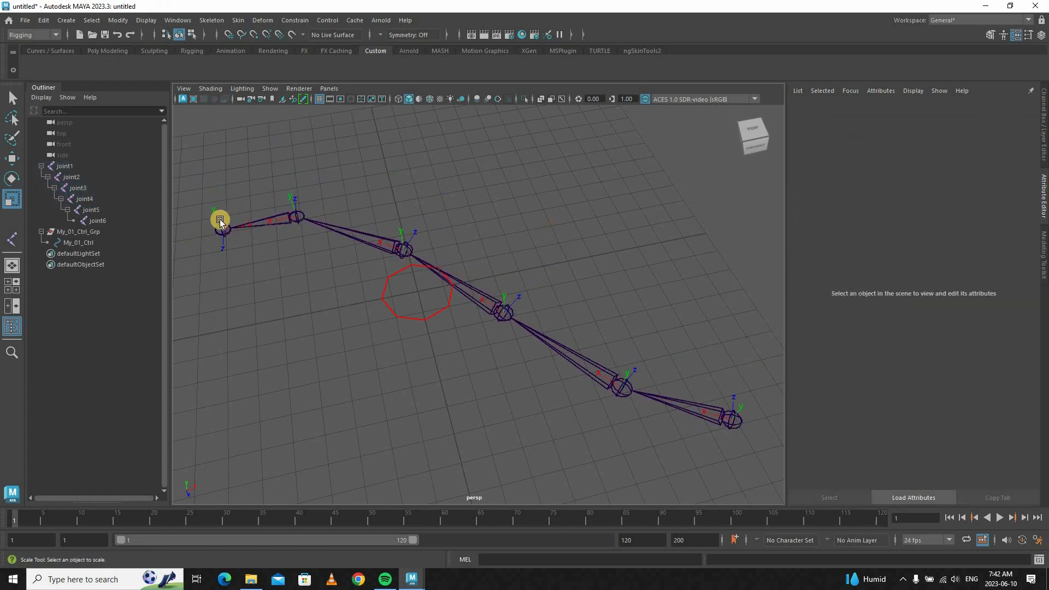
Step: Duplicate My_01_Ctrl_Grp four times and expand the duplicated groups to show their controls
key(ctrl+z)
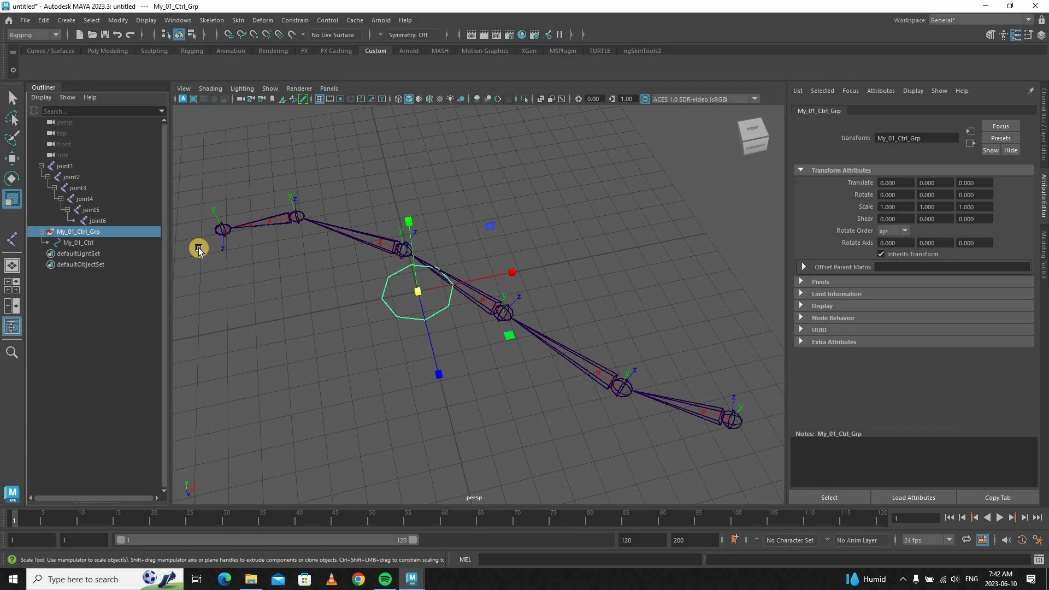
key(ctrl+d)
key(ctrl+d)
key(ctrl+d)
key(ctrl+d)
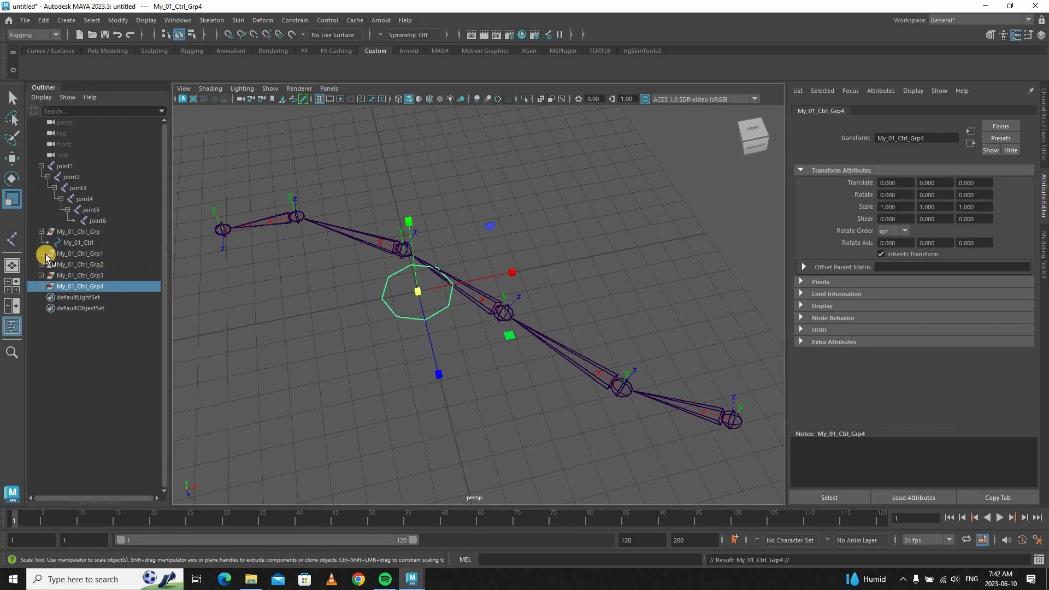
click(41, 253)
click(41, 274)
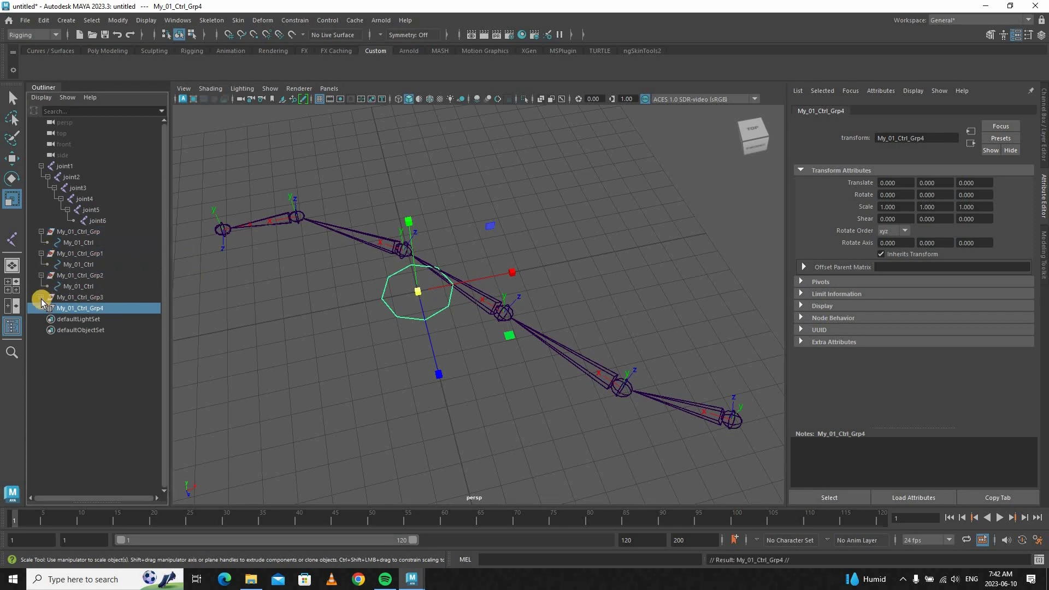
click(41, 297)
click(42, 319)
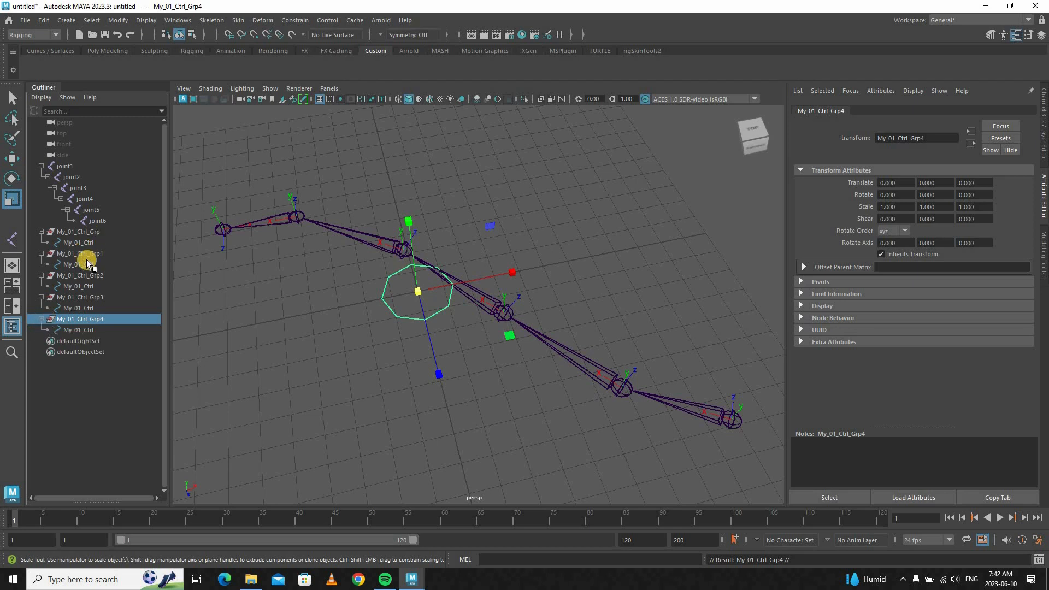
Step: Rename the first duplicated group as My_02_Ctrl_Grp and its curve as My_02_Ctrl
click(77, 253)
double_click(76, 254)
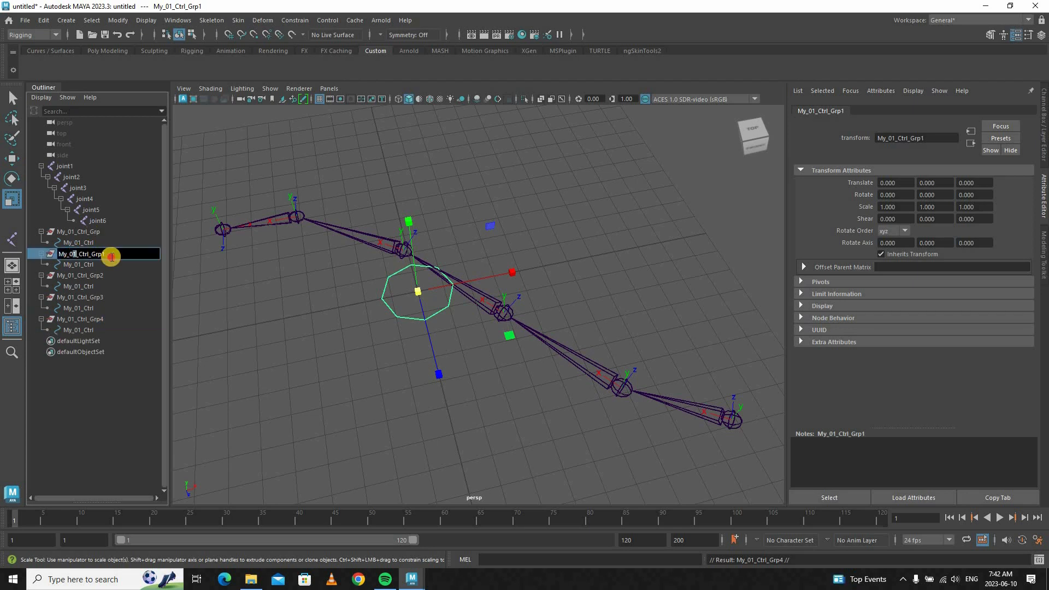
click(75, 266)
double_click(79, 266)
Step: Rename the second duplicated group as My_03_Ctrl_Grp and its curve as My_03_Ctrl
click(74, 276)
double_click(102, 277)
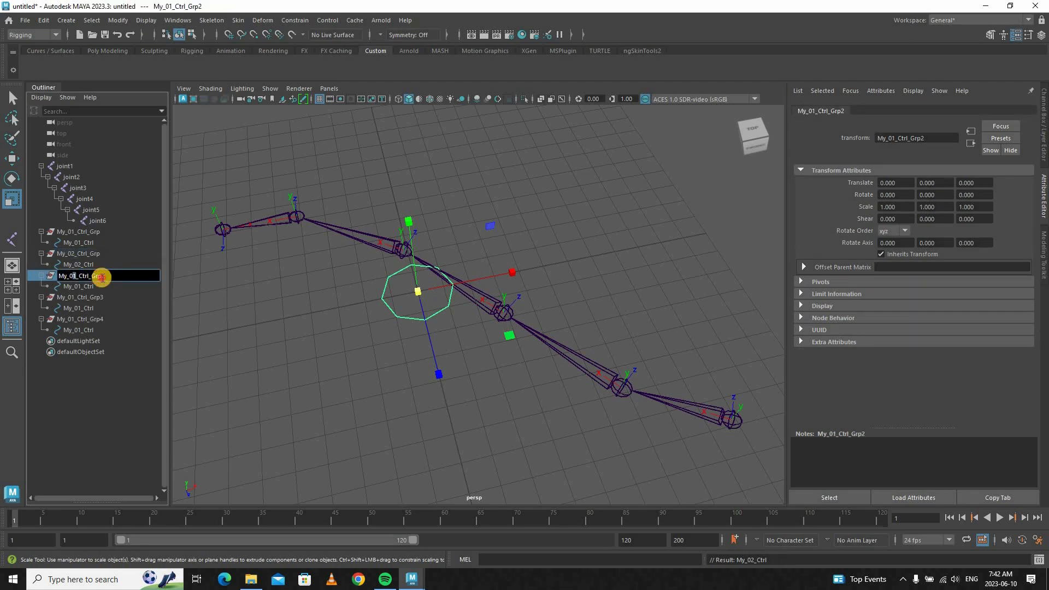
click(84, 287)
double_click(82, 286)
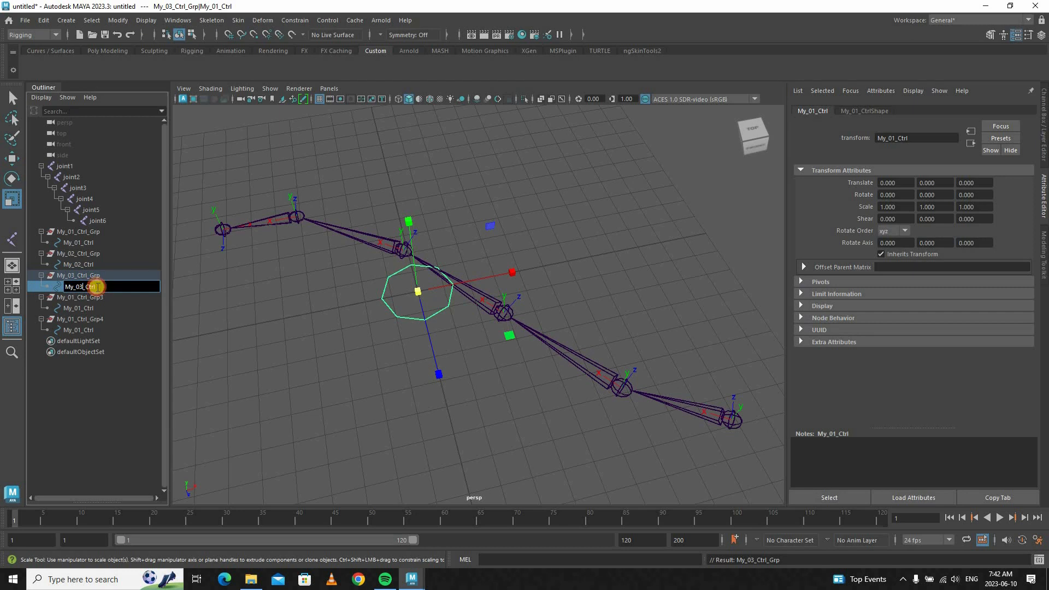
text(My_03_Ctrl)
Step: Rename the third duplicated group as My_04_Ctrl_Grp and its curve as My_04_Ctrl
click(92, 298)
double_click(95, 297)
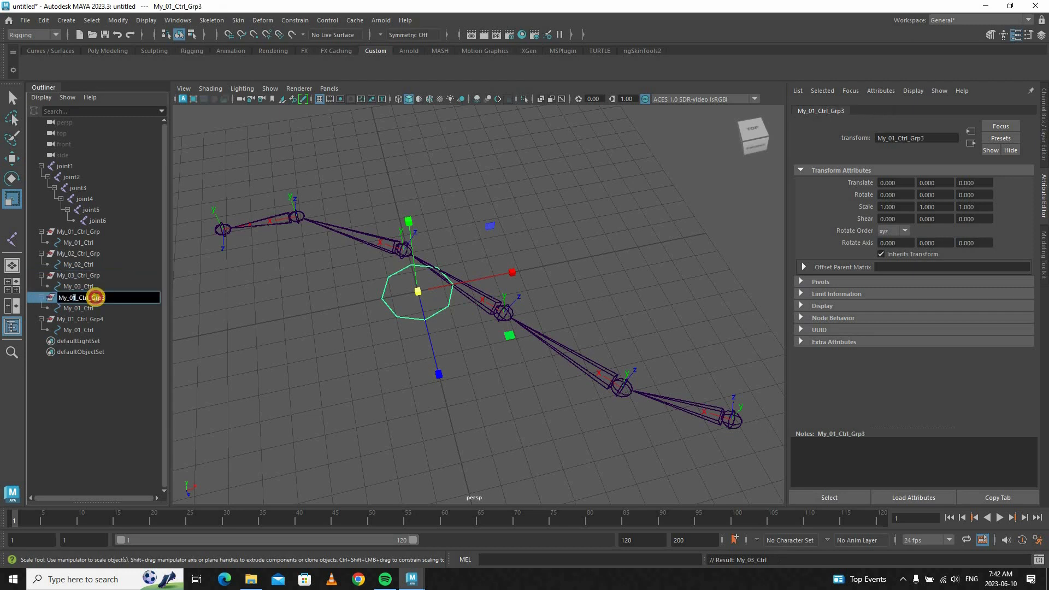
key(BackSpace)
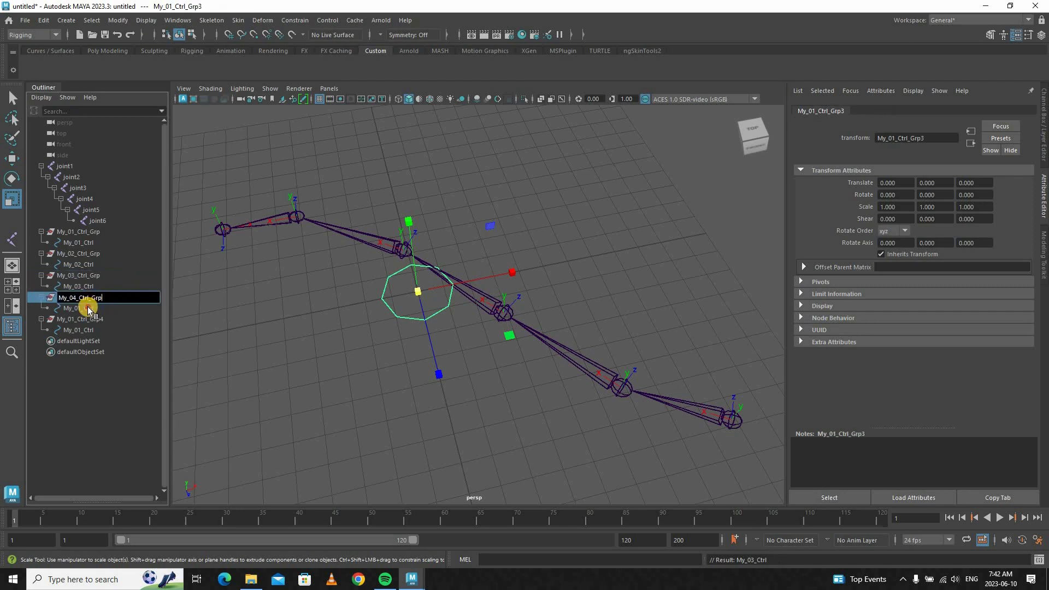
click(83, 307)
double_click(86, 308)
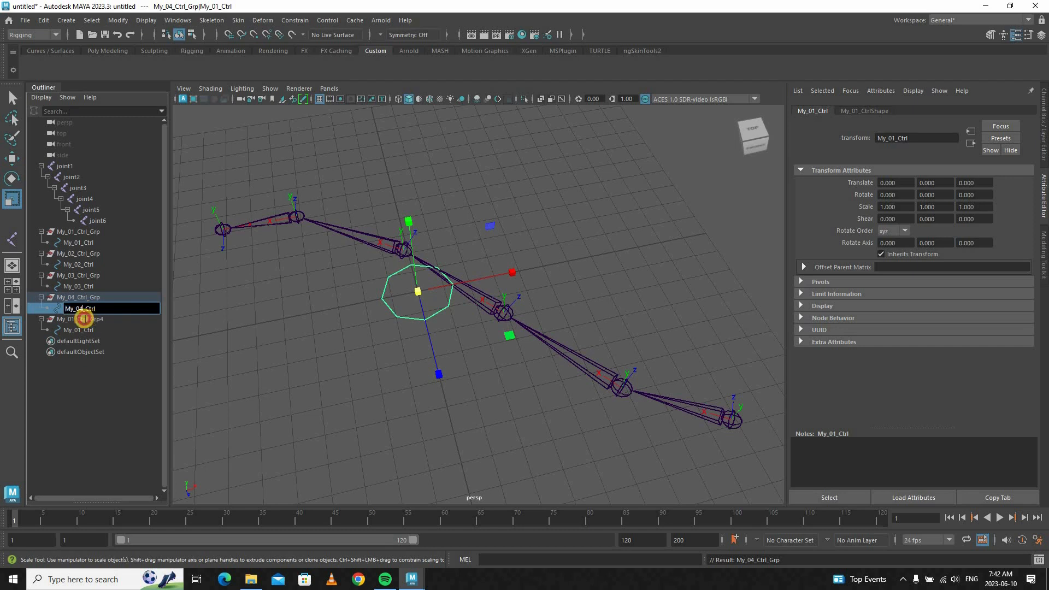
Step: Rename the fourth duplicated group as My_05_Ctrl_Grp and its curve as My_05_Ctrl, then deselect everything
click(83, 318)
double_click(109, 316)
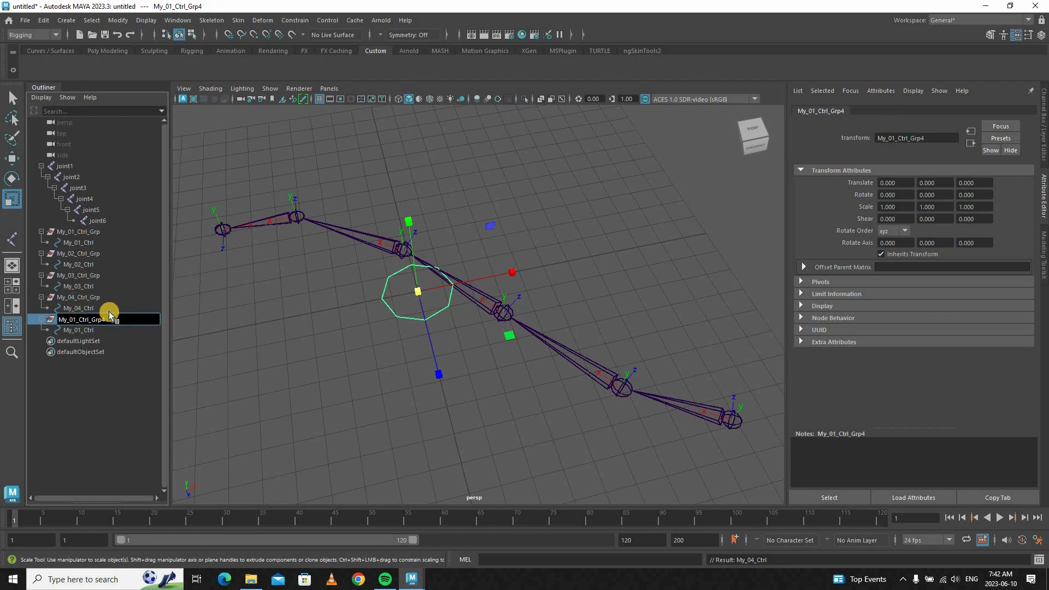
key(BackSpace)
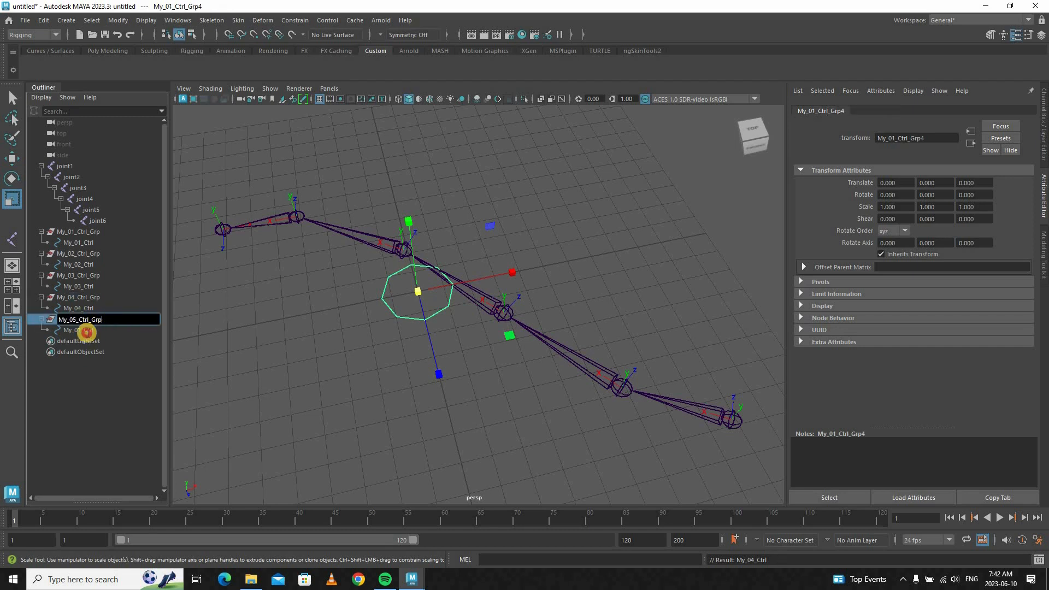
click(88, 331)
double_click(81, 331)
text(5_Ctrl)
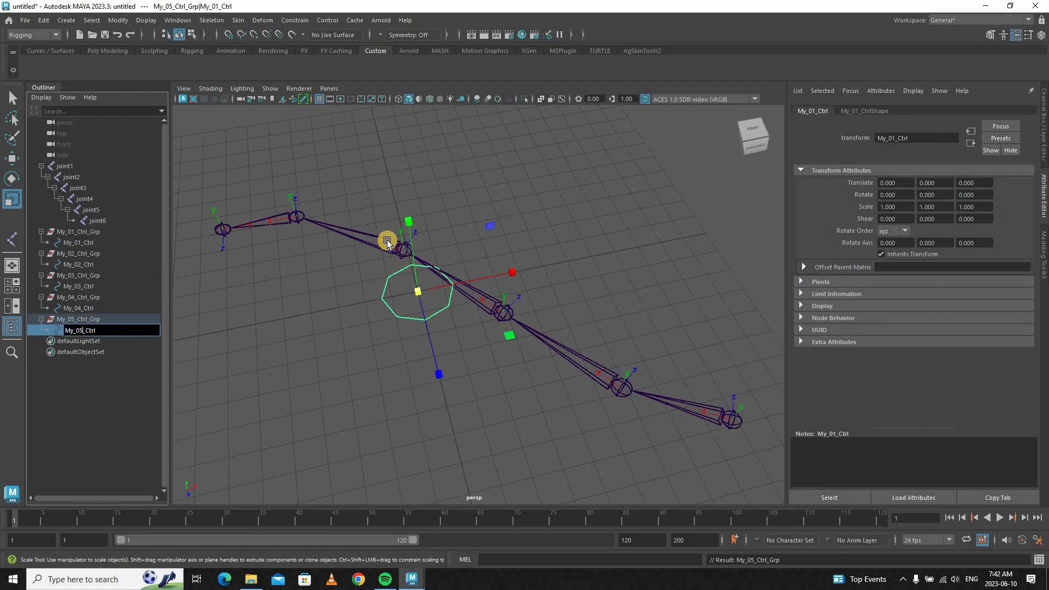
key(Return)
key(q)
click(753, 430)
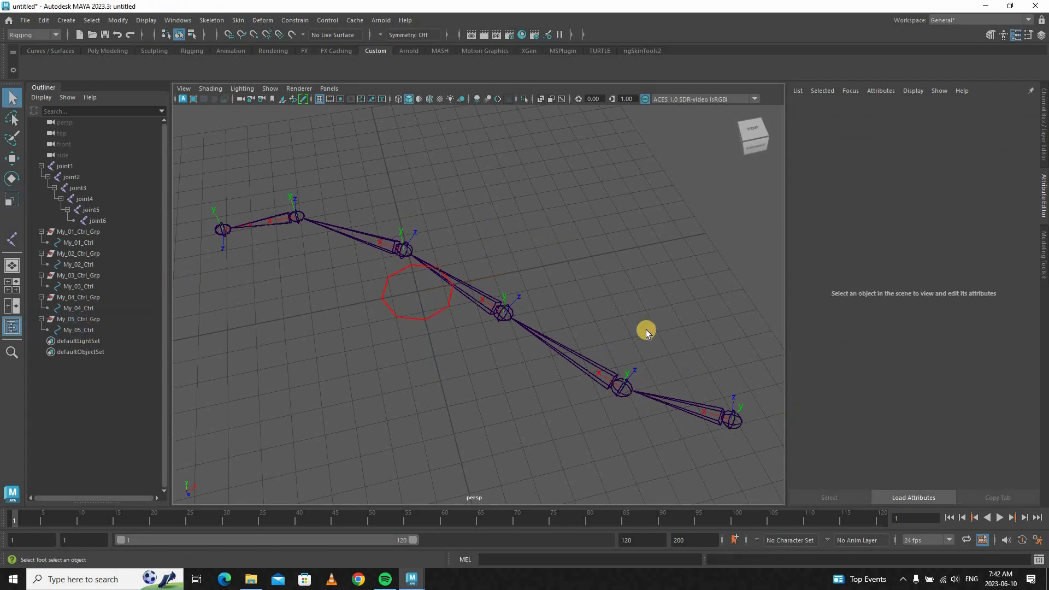
Step: Display the local rotation axes of My_01_Ctrl and deselect it
click(84, 233)
key(w)
alt+drag(414, 297, 390, 262)
scroll(390, 262, up, 3)
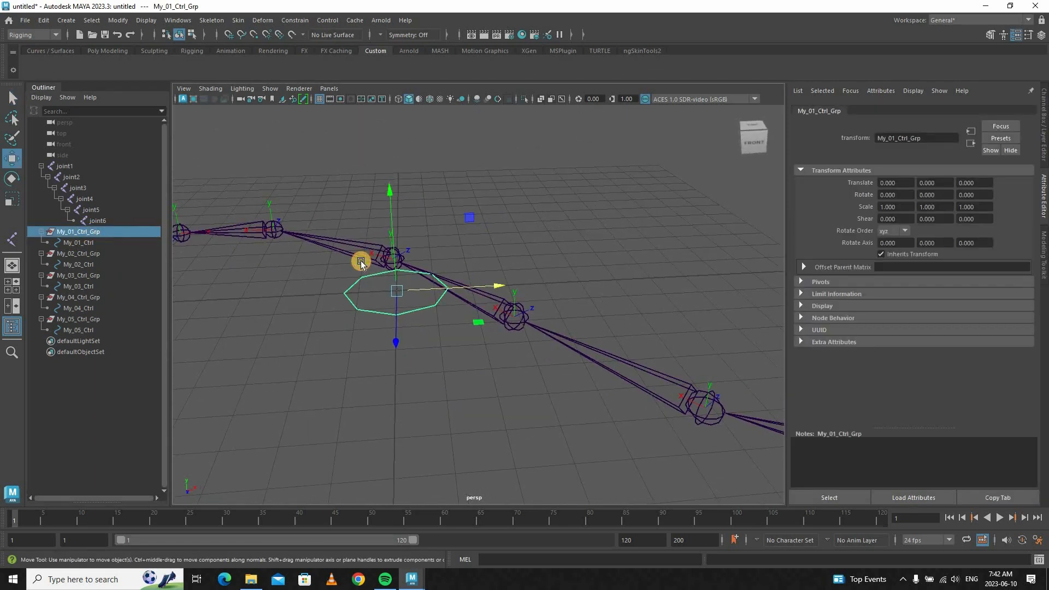
key(Down)
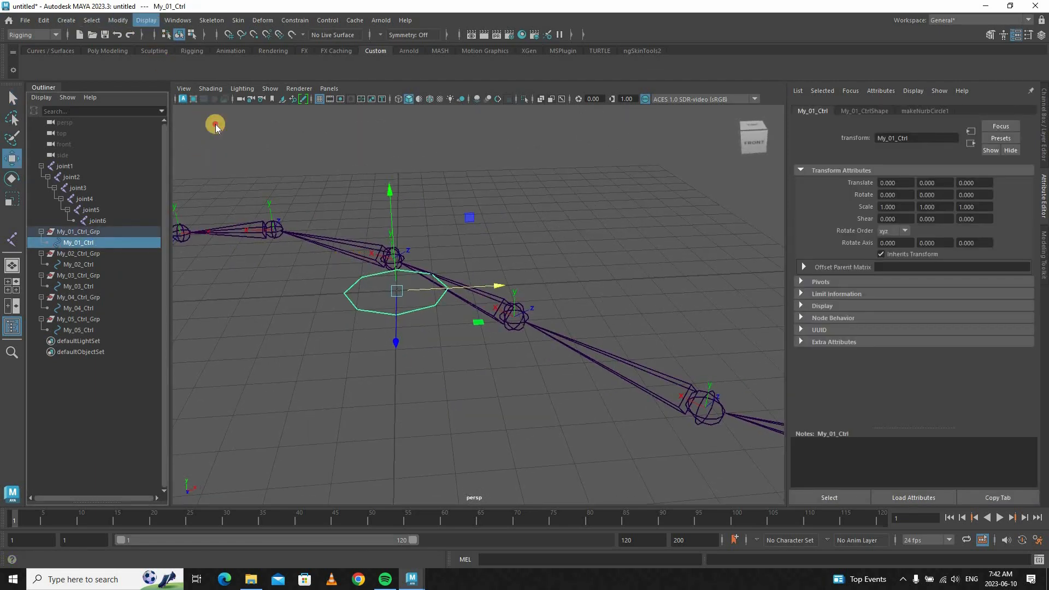
click(146, 20)
mouse_move(235, 149)
click(385, 152)
click(474, 239)
alt+drag(500, 234, 425, 321)
alt+drag(420, 332, 424, 231)
scroll(424, 231, down, 3)
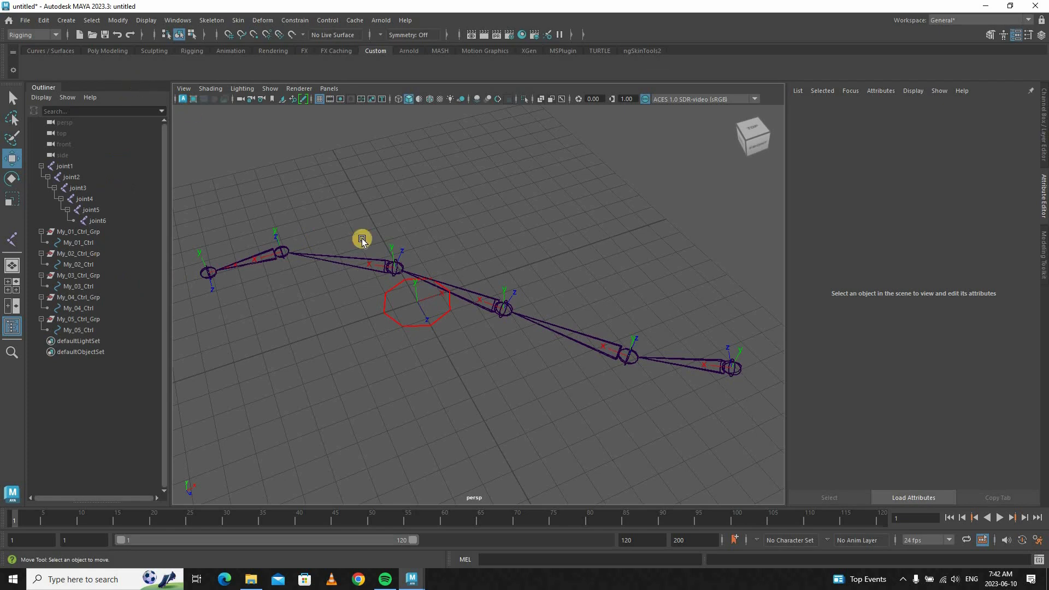
Step: Match all transforms of My_01_Ctrl_Grp to joint1, the root of the chain
key(ctrl+z)
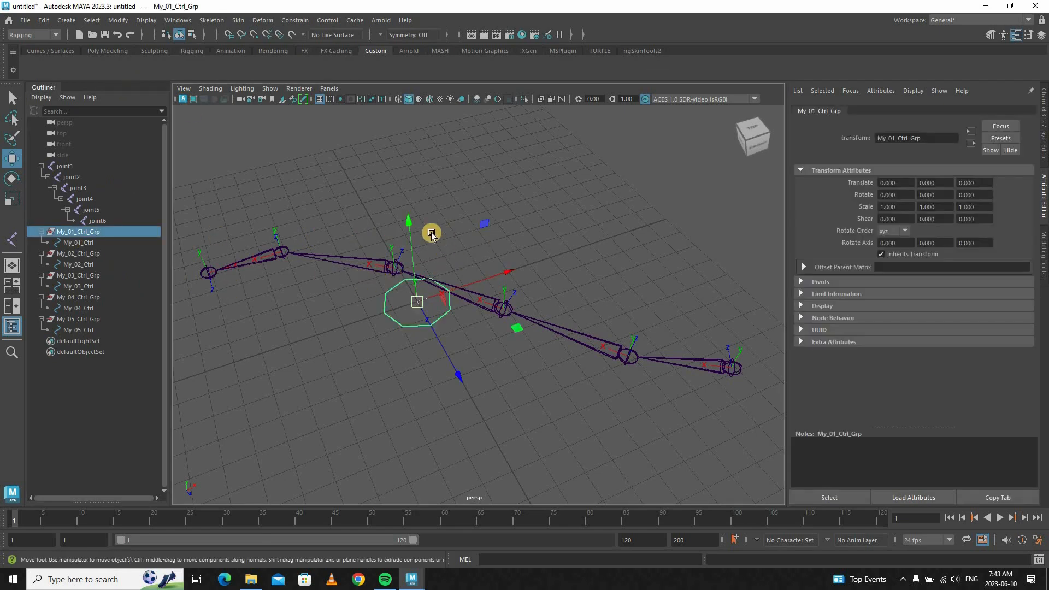
scroll(615, 312, up, 2)
scroll(646, 347, down, 3)
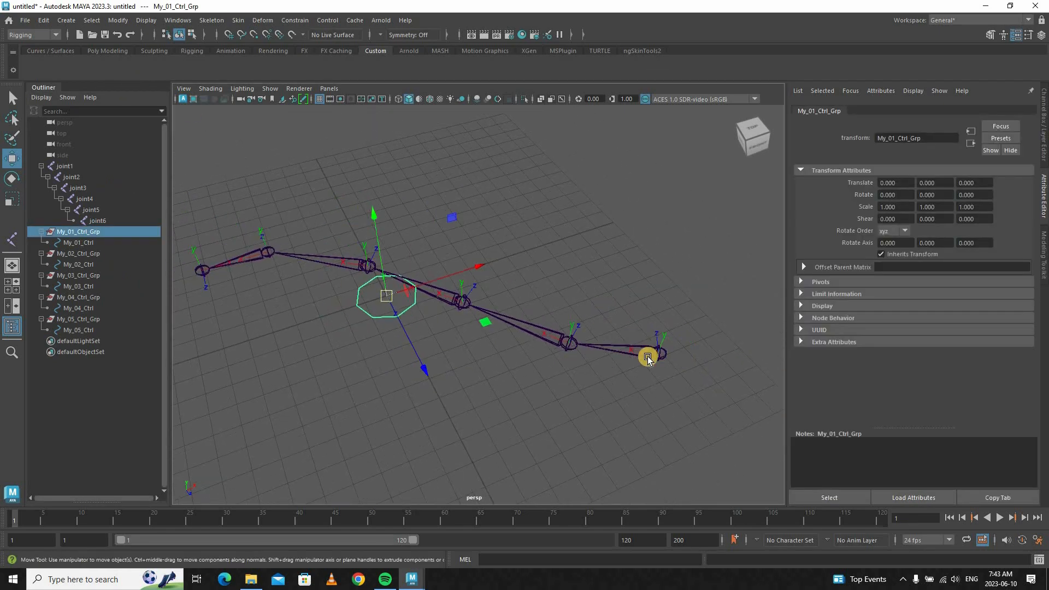
shift+click(551, 312)
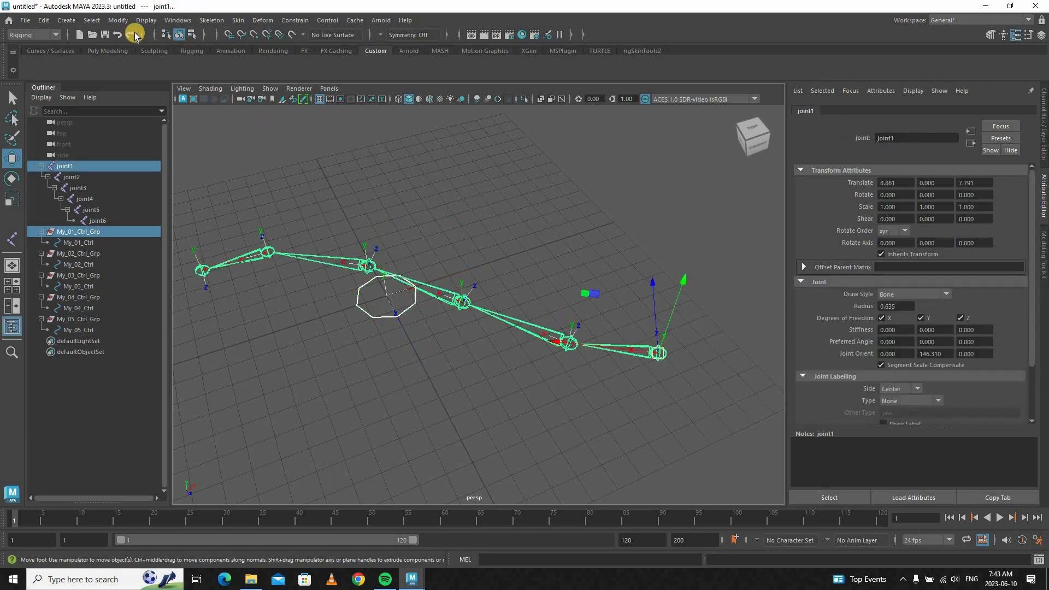
click(118, 21)
mouse_move(187, 85)
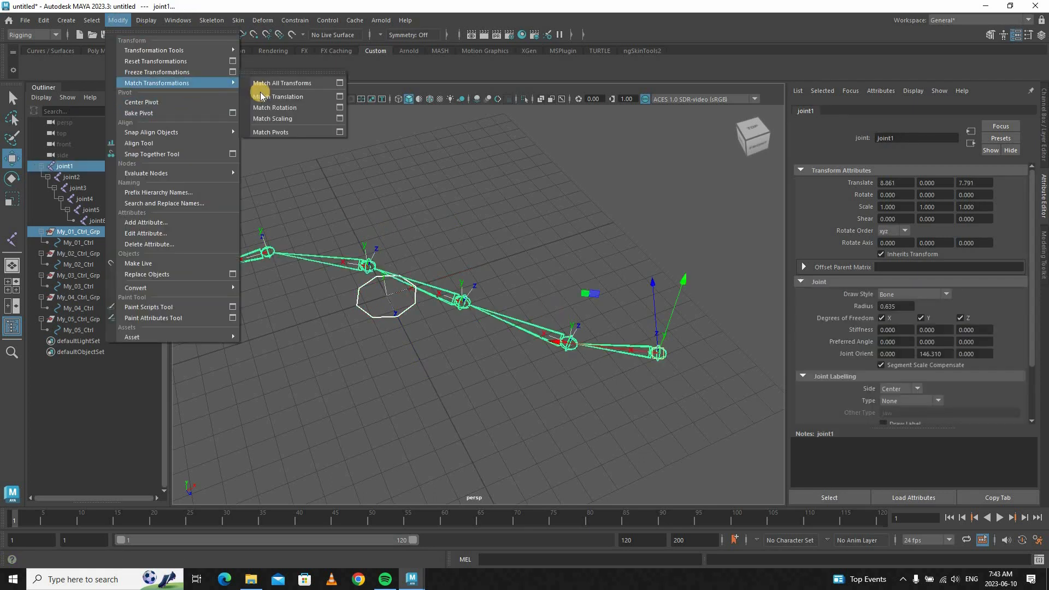
click(268, 84)
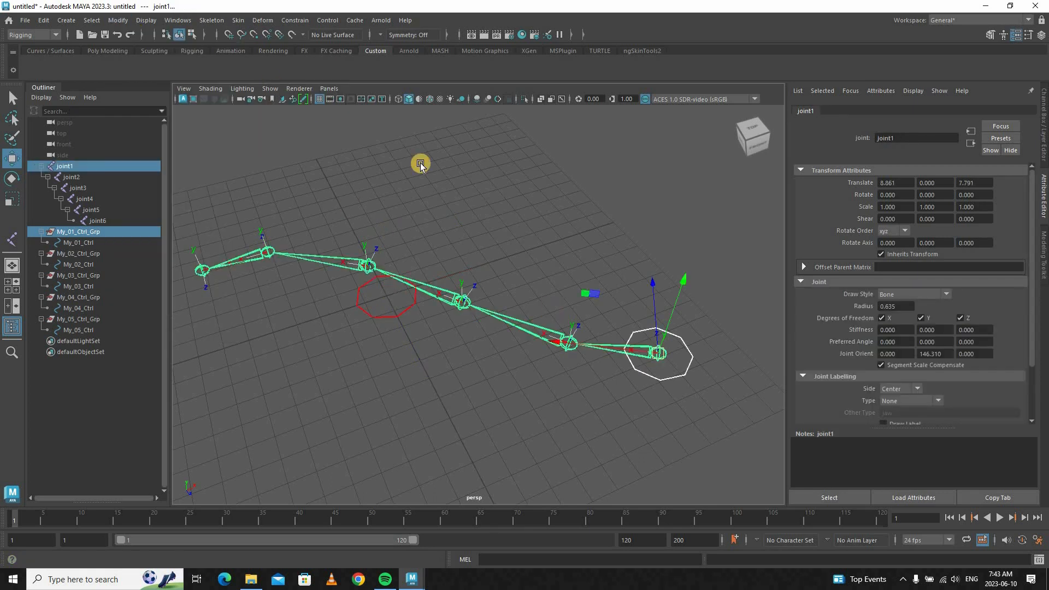
Step: Add the Match All Transforms command to the Custom shelf for aligning My_02_Ctrl_Grp and the remaining control groups
alt+drag(641, 402, 529, 319)
click(96, 253)
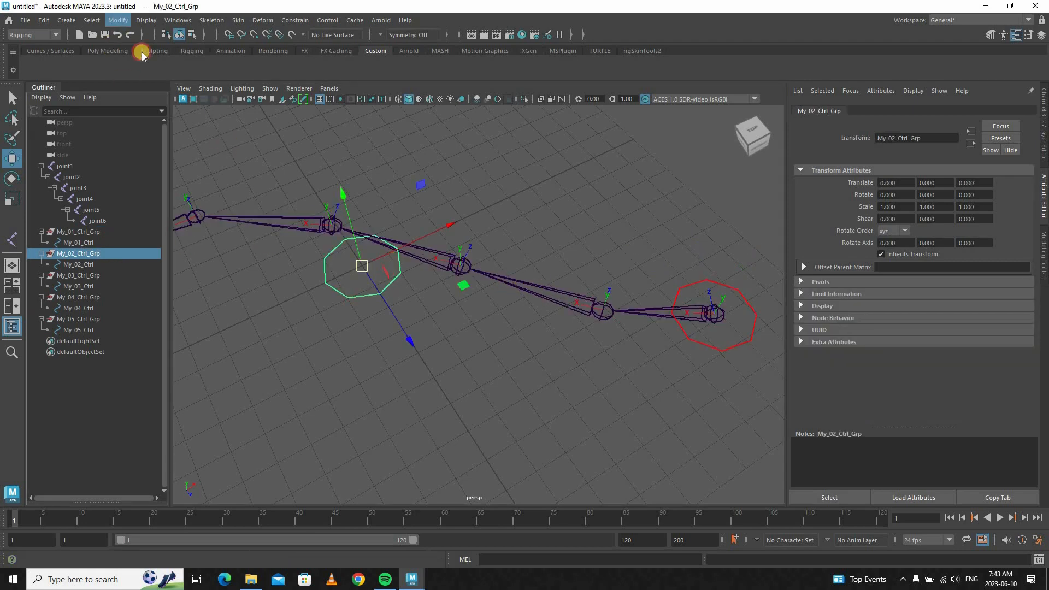
click(118, 21)
mouse_move(167, 88)
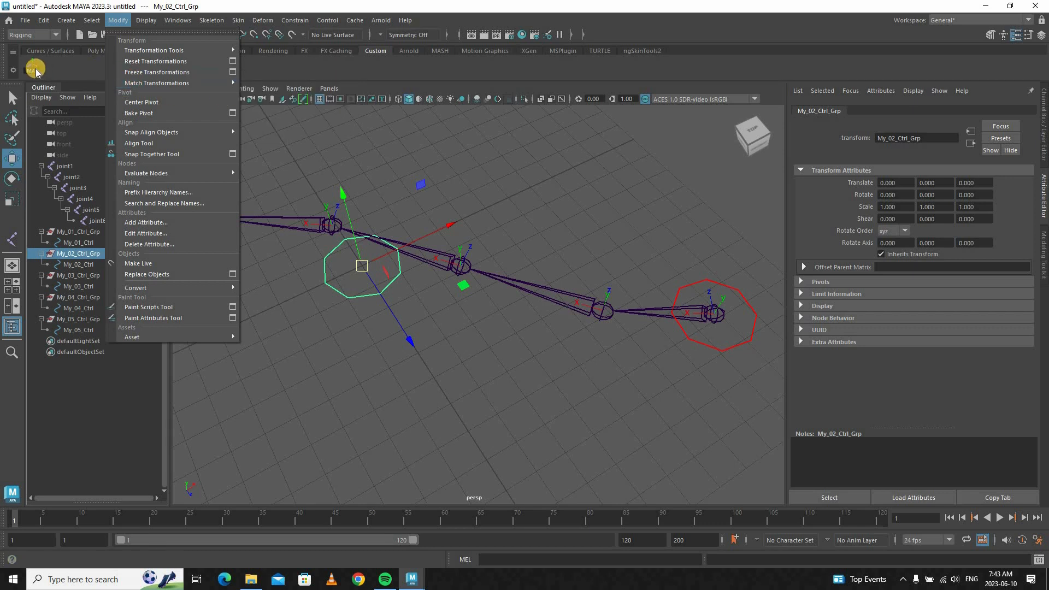
click(97, 253)
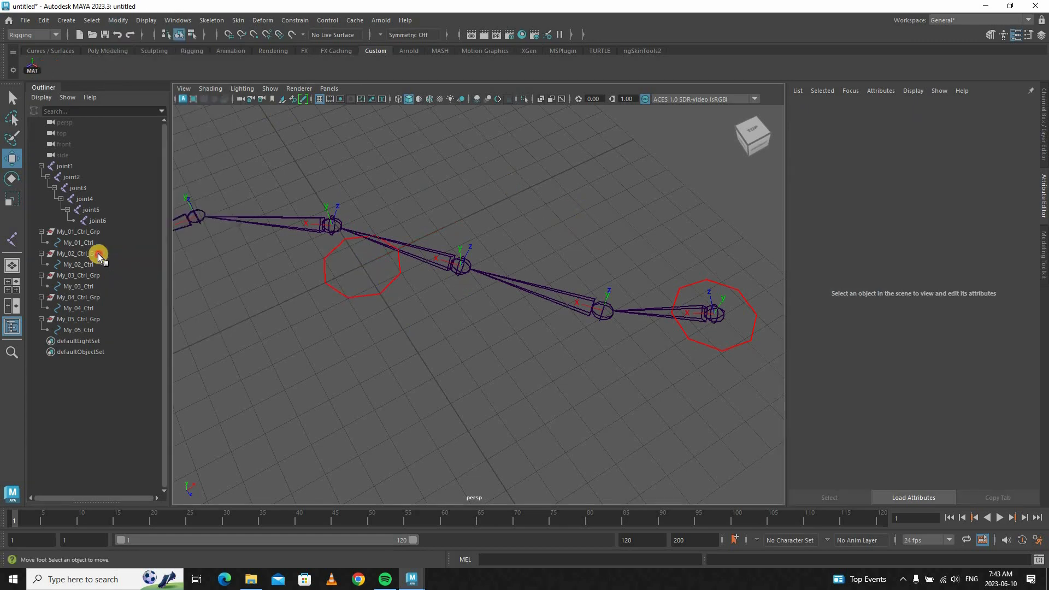
Step: Match all transforms of My_02_Ctrl_Grp to joint2 and of My_03_Ctrl_Grp to joint3
shift+click(565, 285)
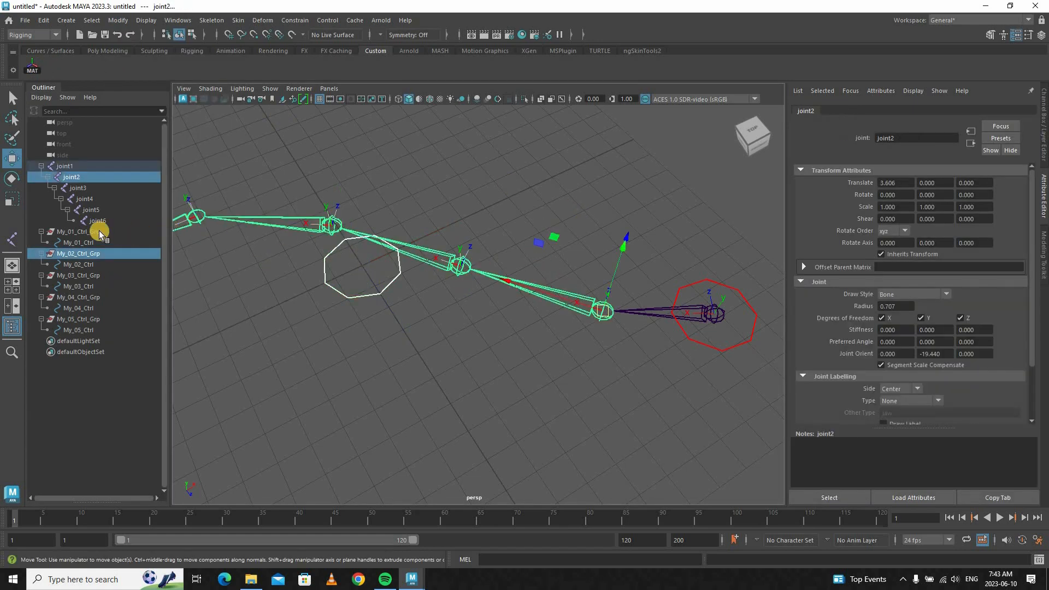
click(34, 66)
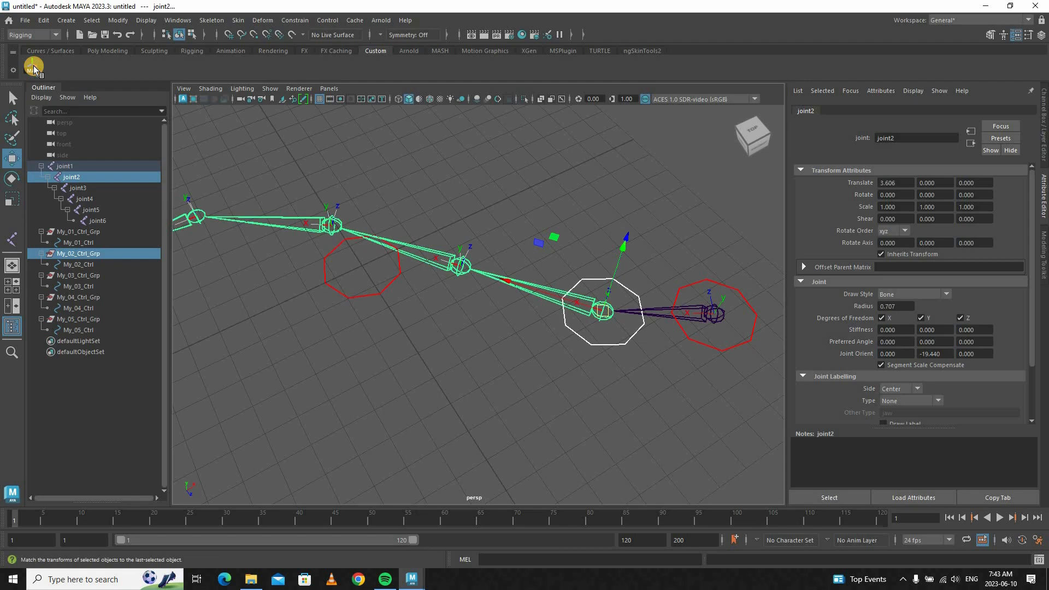
click(116, 275)
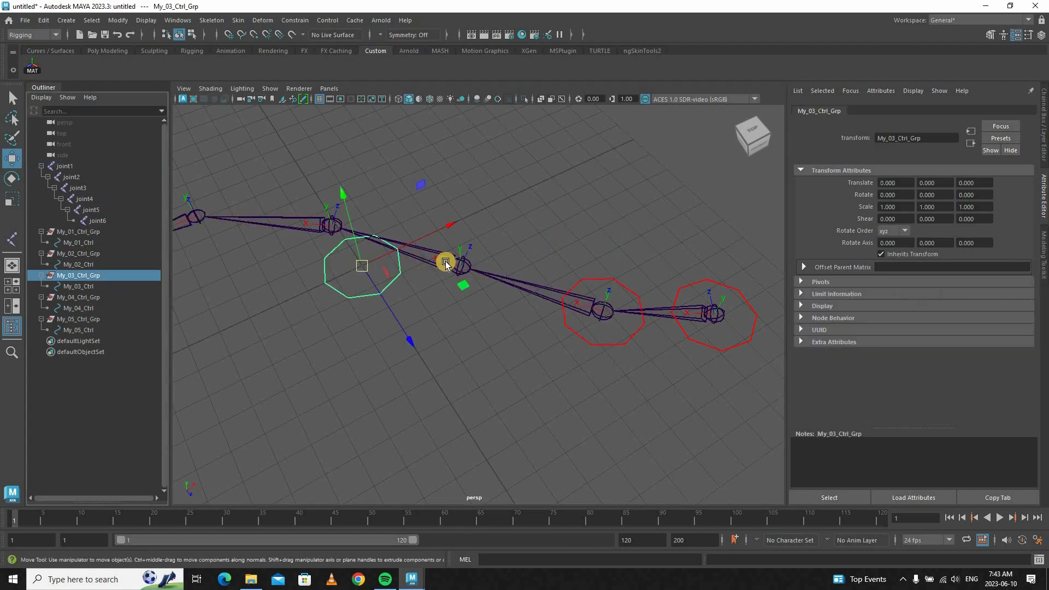
shift+click(445, 261)
key(g)
scroll(492, 228, up, 3)
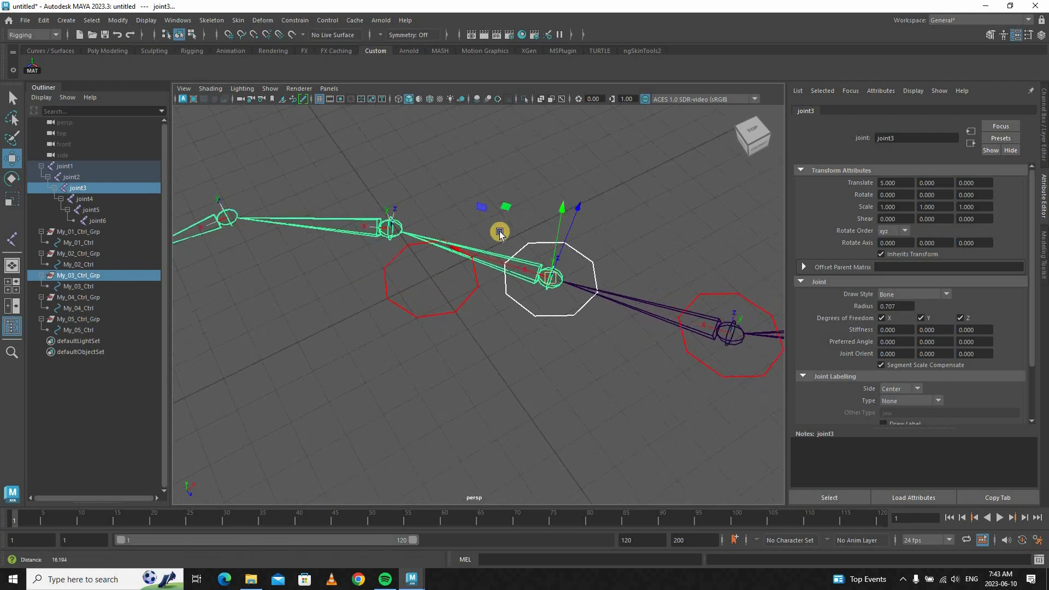
Step: Match all transforms of My_04_Ctrl_Grp to joint4 and of My_05_Ctrl_Grp to joint5, and deselect everything
click(120, 296)
shift+click(440, 249)
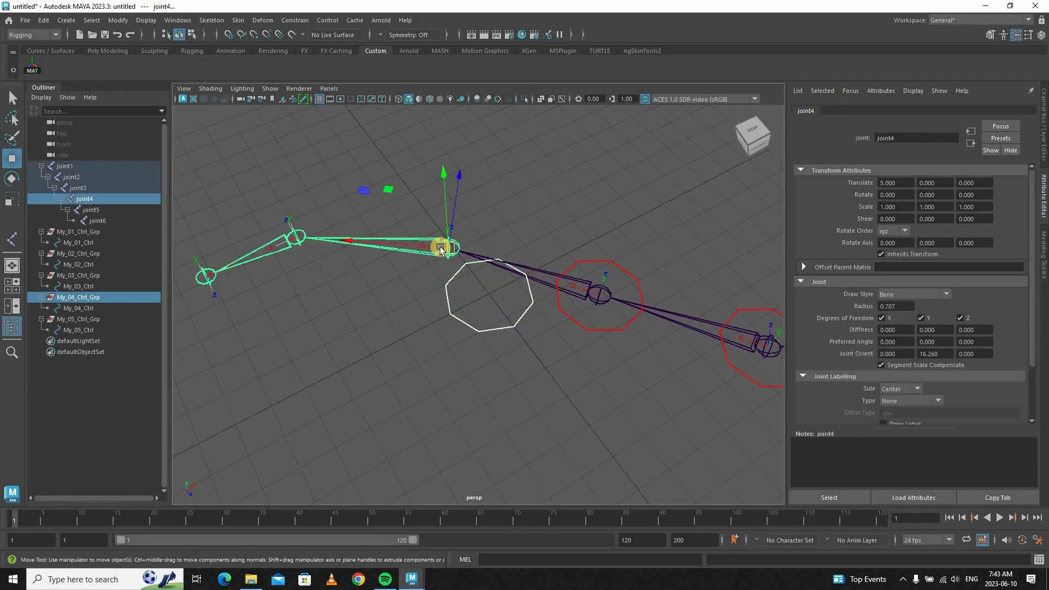
key(g)
click(100, 318)
shift+click(296, 242)
key(g)
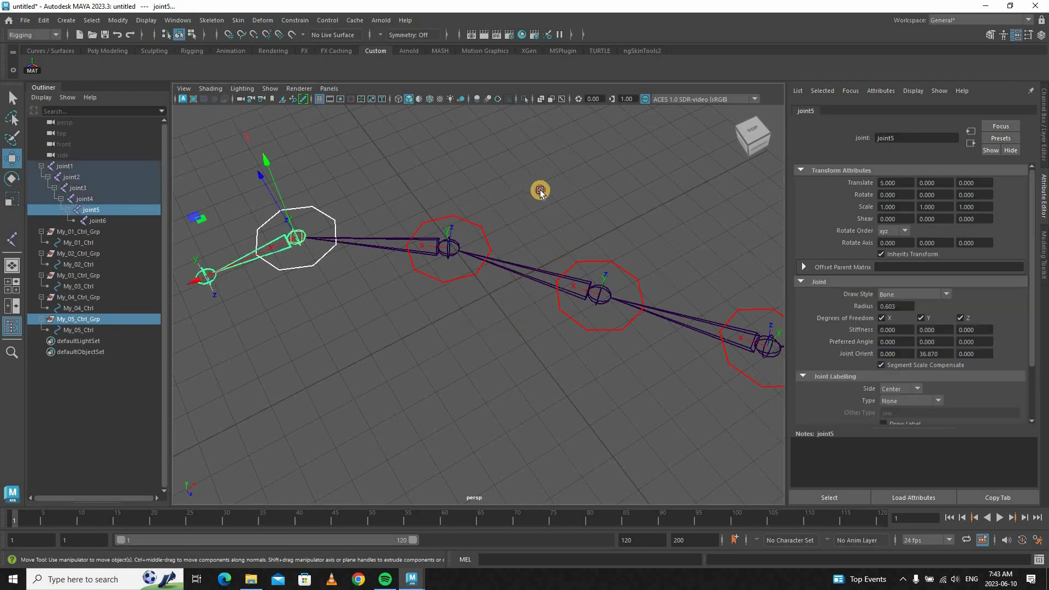
click(539, 204)
alt+drag(539, 203, 721, 363)
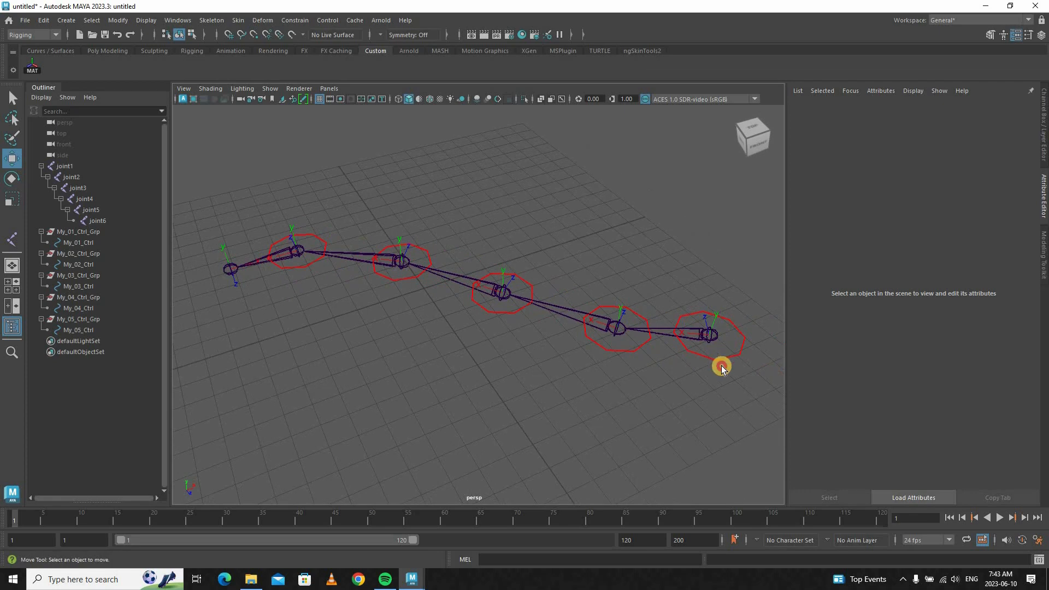
Step: Inspect the transform values of My_01_Ctrl and its parent group My_01_Ctrl_Grp at the root joint
click(721, 363)
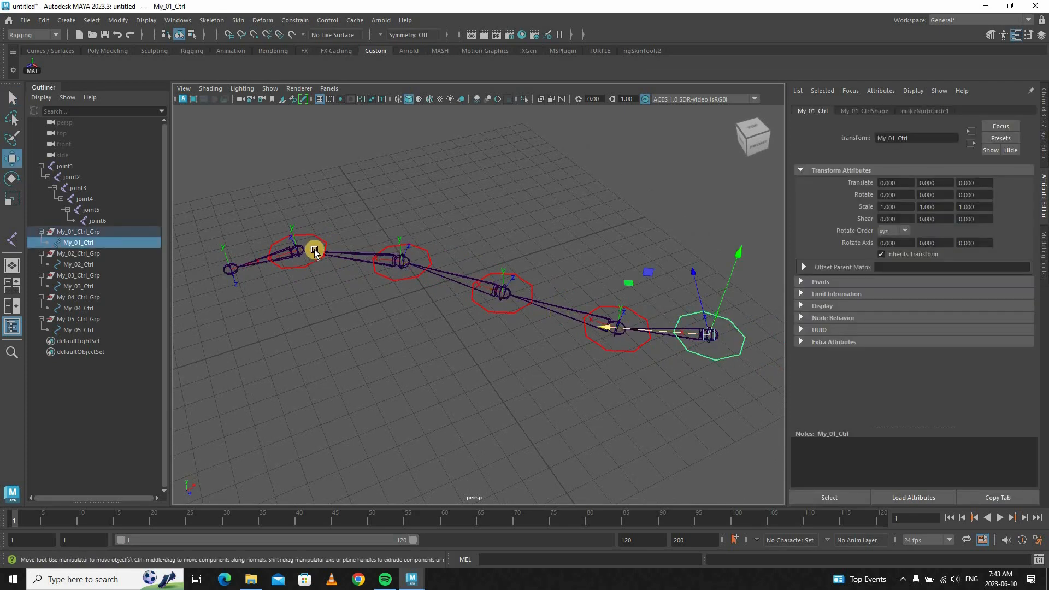
alt+drag(604, 243, 434, 295)
alt+middle_drag(435, 295, 521, 309)
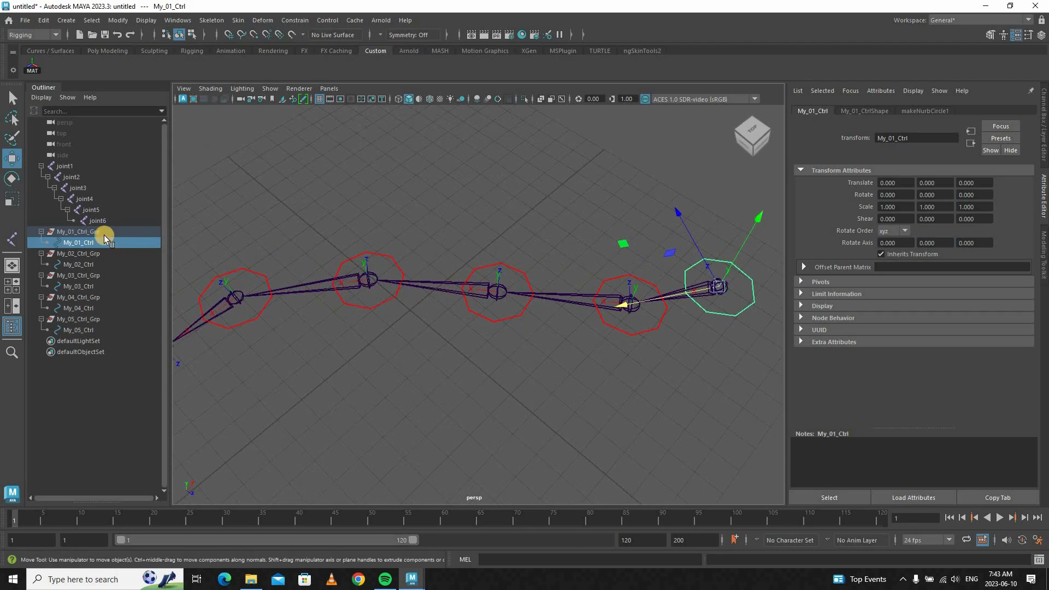
key(Up)
Step: Create a NURBS circle at the origin as a test curve and compare its orientation with the joint chain
click(67, 19)
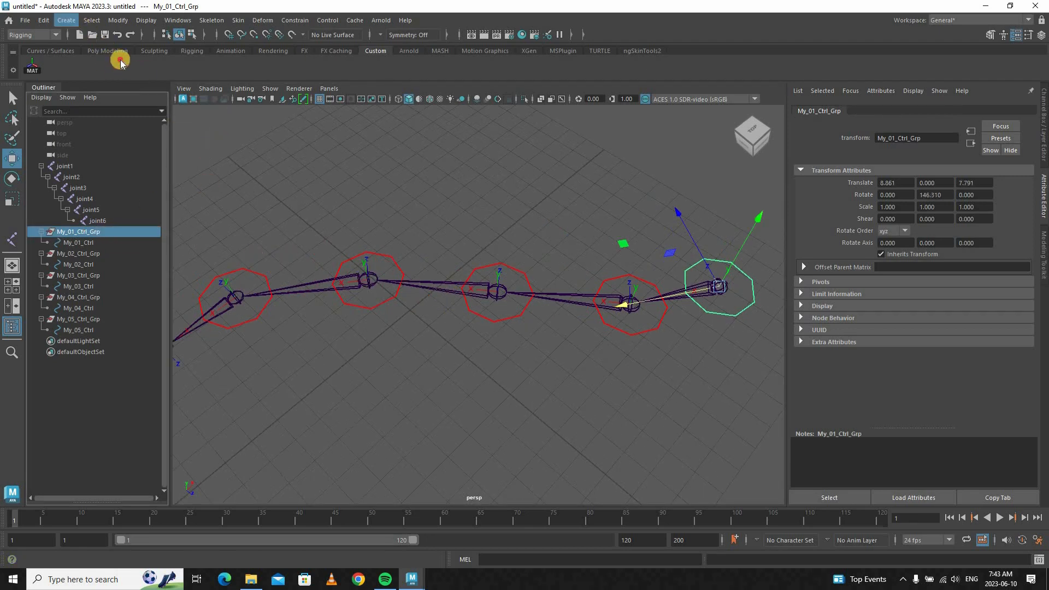
mouse_move(132, 63)
mouse_move(181, 53)
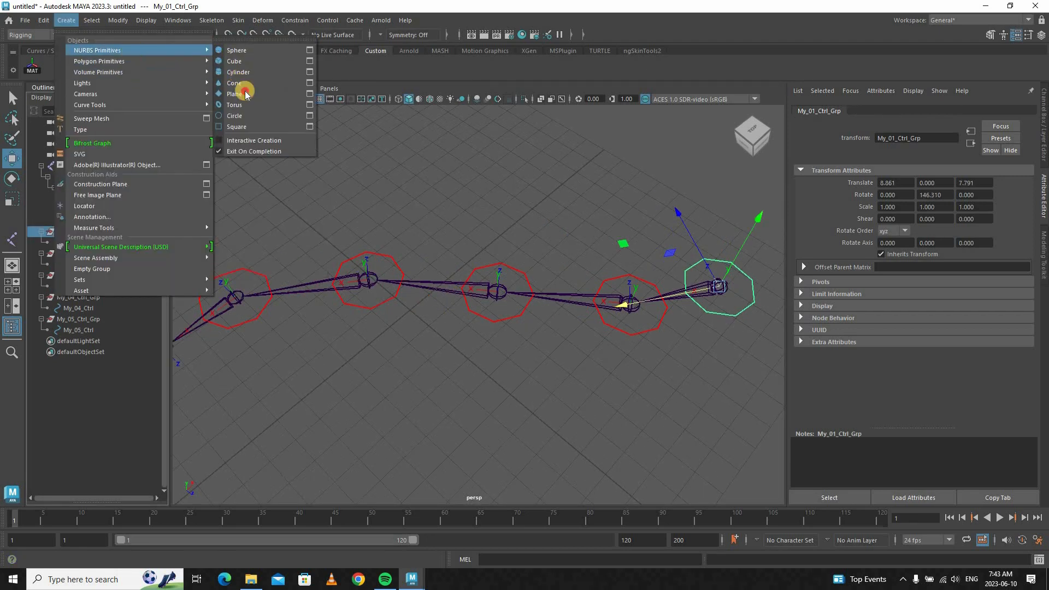
click(235, 115)
alt+drag(399, 180, 434, 309)
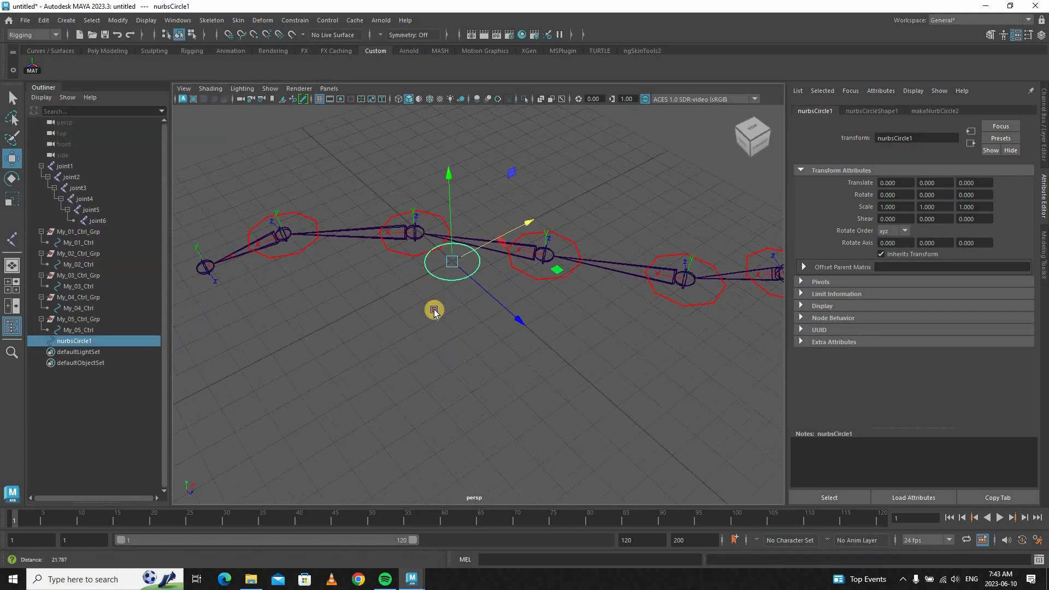
scroll(434, 309, up, 3)
click(454, 266)
click(456, 267)
alt+drag(435, 171, 441, 207)
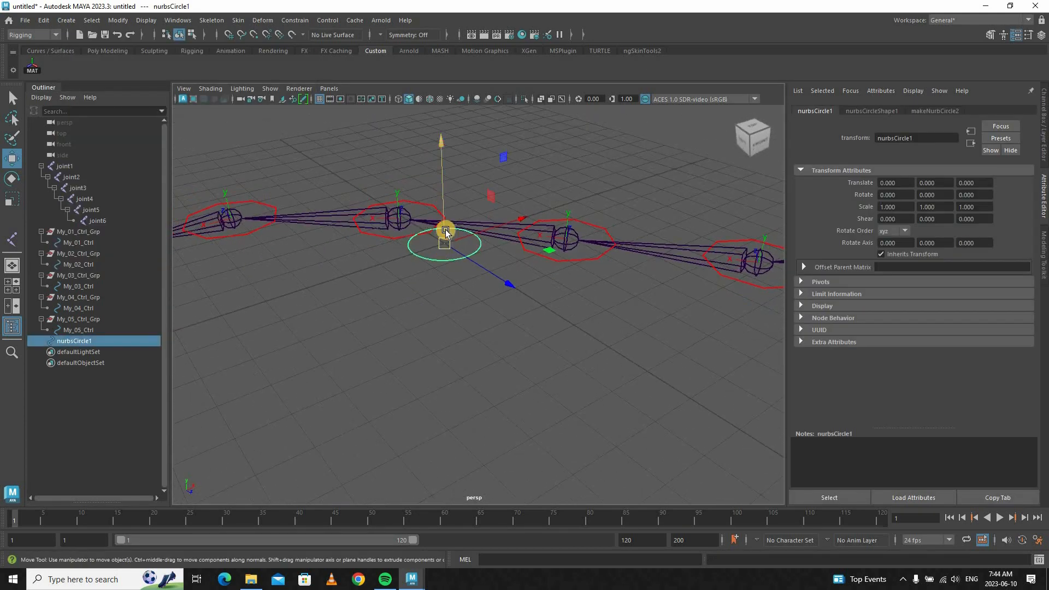
click(482, 231)
alt+drag(646, 277, 748, 273)
alt+drag(589, 231, 699, 277)
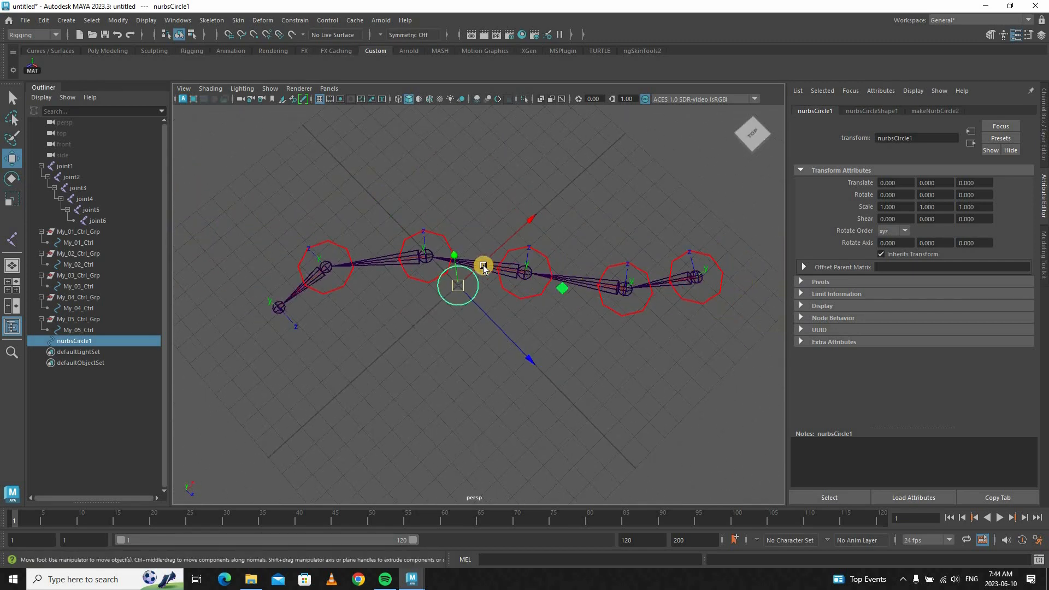
Step: Rotate all control vertices of the test circle about 90 degrees around Z so it stands upright, and return to object mode
alt+drag(398, 260, 548, 368)
key(F8)
drag(609, 238, 426, 384)
key(e)
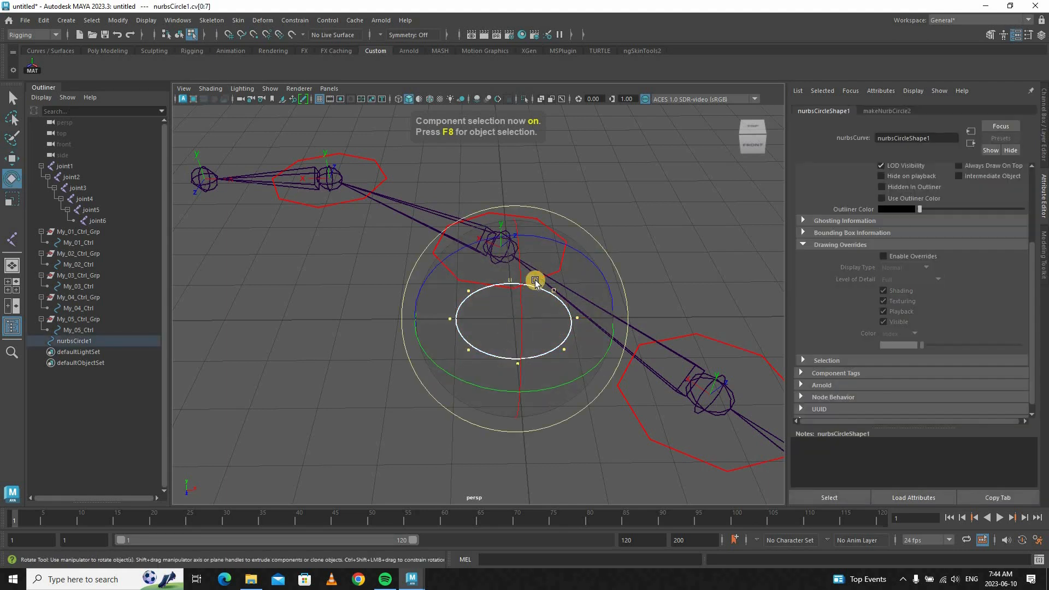
drag(562, 244, 640, 398)
key(ctrl+z)
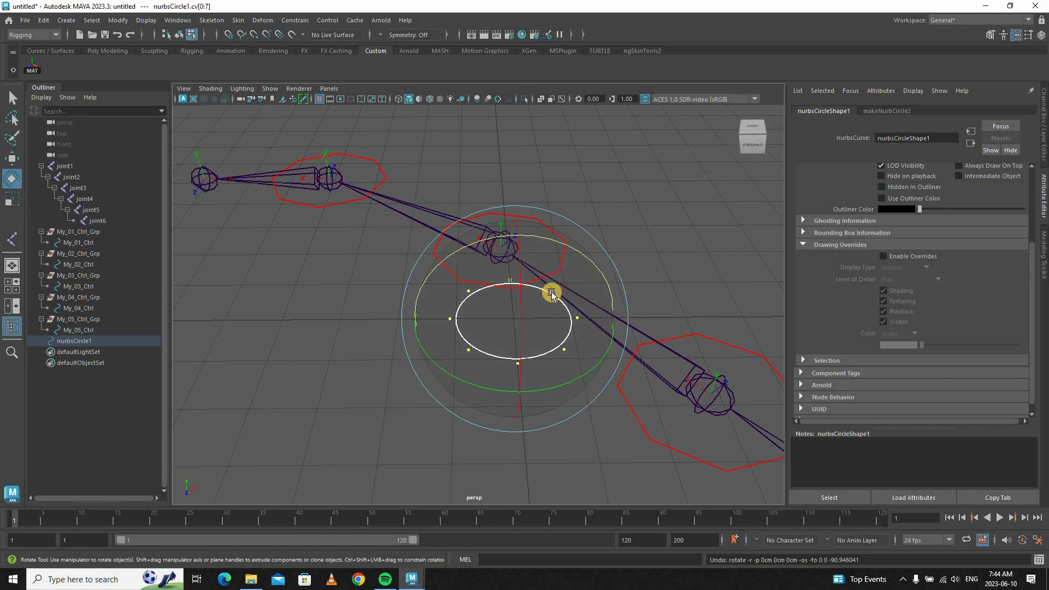
drag(548, 239, 615, 293)
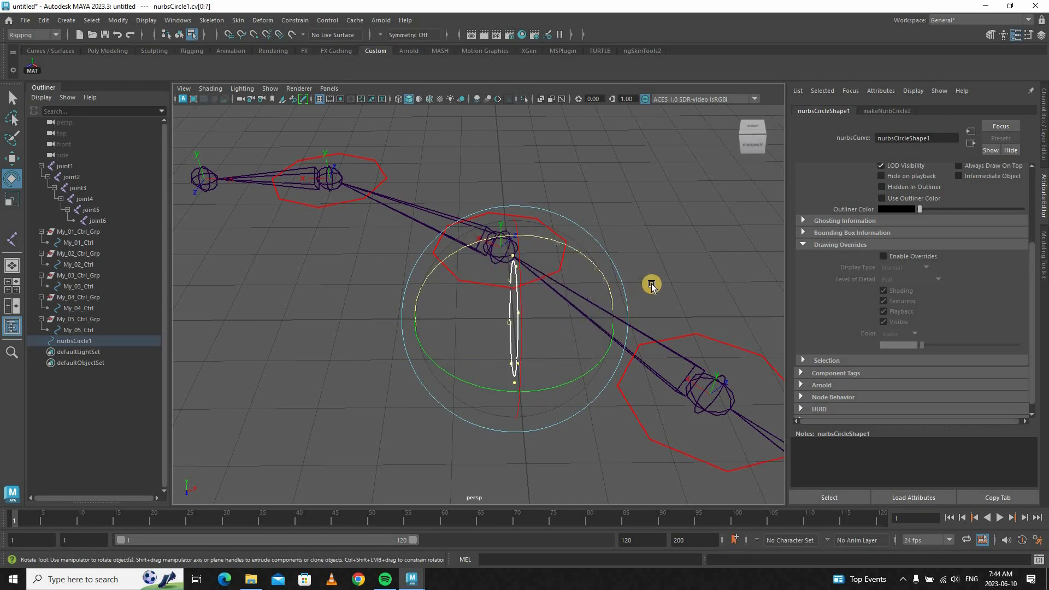
key(q)
click(561, 350)
scroll(503, 334, down, 3)
right_drag(518, 312, 566, 275)
click(469, 338)
key(ctrl+z)
Step: Match all transforms of the upright test circle to joint6, the end joint of the chain
alt+drag(461, 349, 474, 333)
alt+right_drag(474, 333, 353, 254)
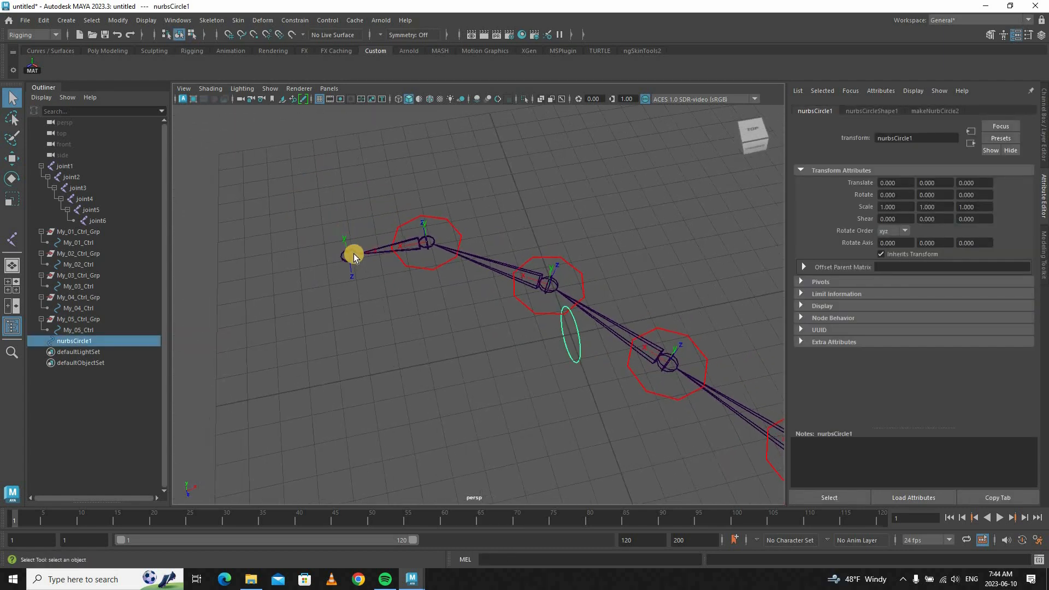
shift+click(350, 257)
click(32, 66)
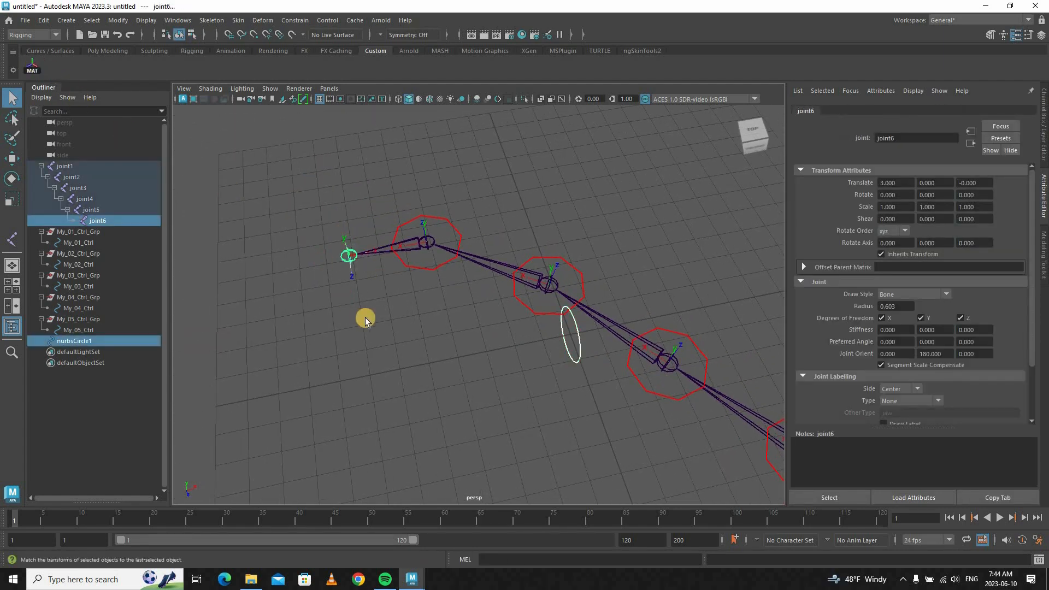
click(394, 287)
alt+drag(394, 287, 373, 354)
Step: Delete the test circle at the end joint
click(350, 356)
key(w)
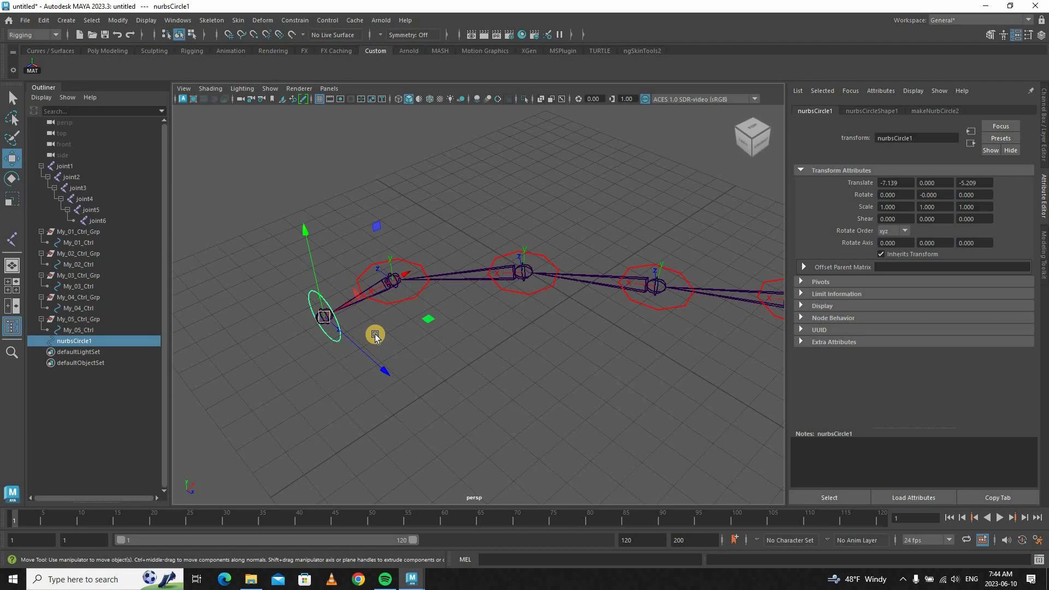
key(Delete)
Step: Select all five control curves together, from My_01_Ctrl to My_05_Ctrl
alt+drag(376, 323, 632, 311)
key(q)
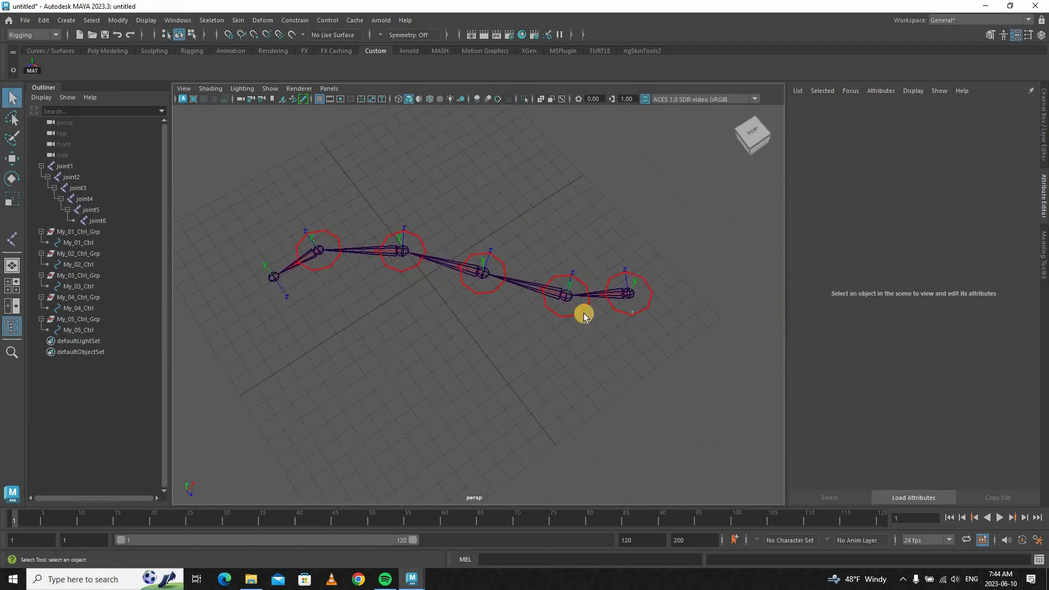
click(632, 312)
shift+click(579, 315)
shift+click(486, 291)
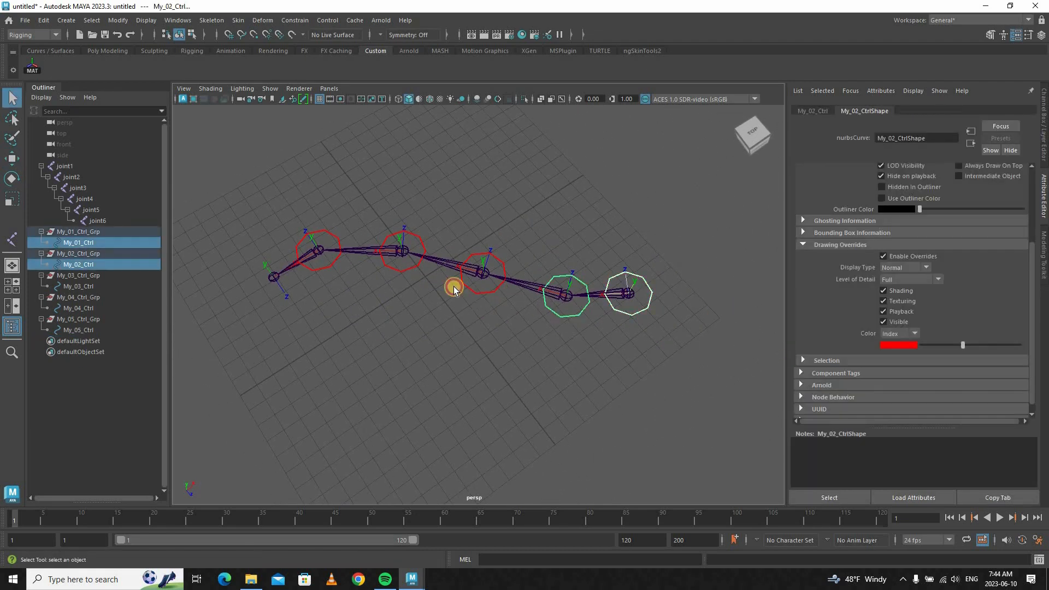
shift+click(400, 270)
shift+click(331, 265)
Step: Switch to component selection, select all control vertices of the five control curves, and activate the Rotate tool
alt+drag(454, 358, 443, 328)
scroll(443, 328, up, 3)
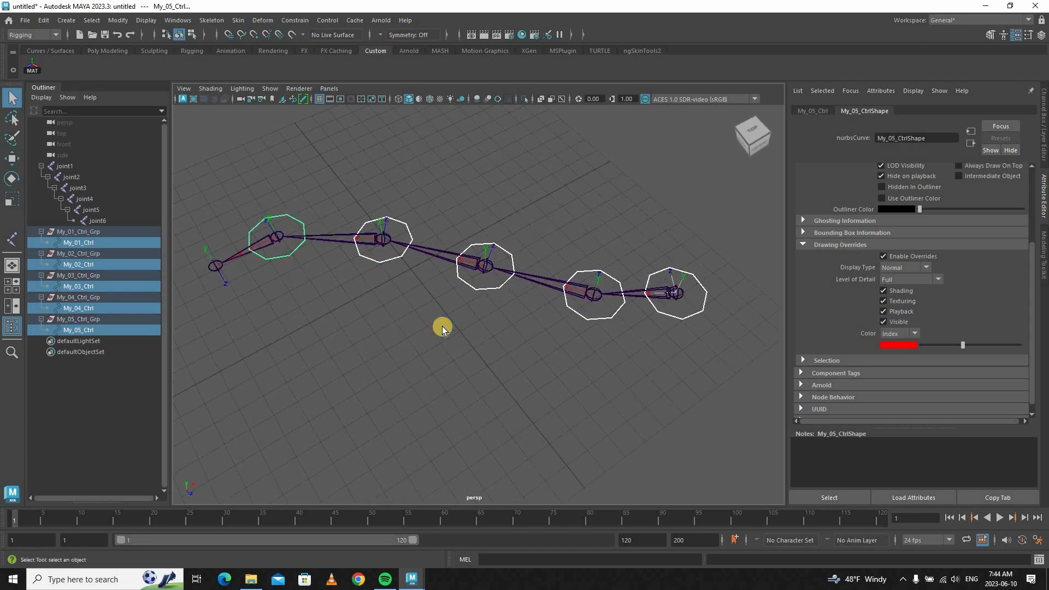
key(F8)
drag(742, 177, 251, 397)
alt+drag(521, 319, 543, 328)
key(e)
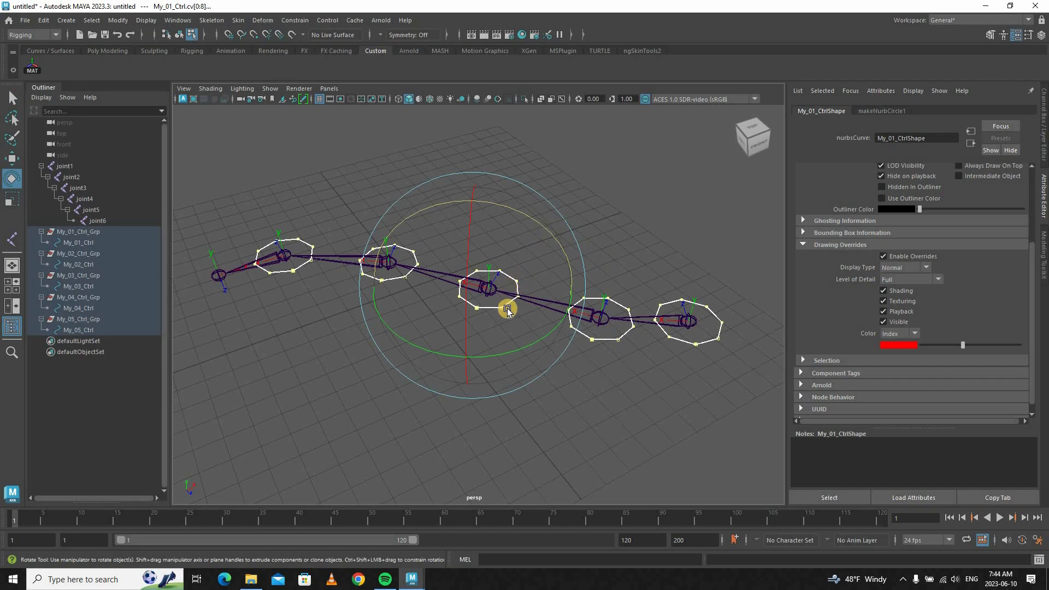
Step: Try rotating the selected control vertices around their shared centre, and undo the rotation
key(e)
click(522, 343)
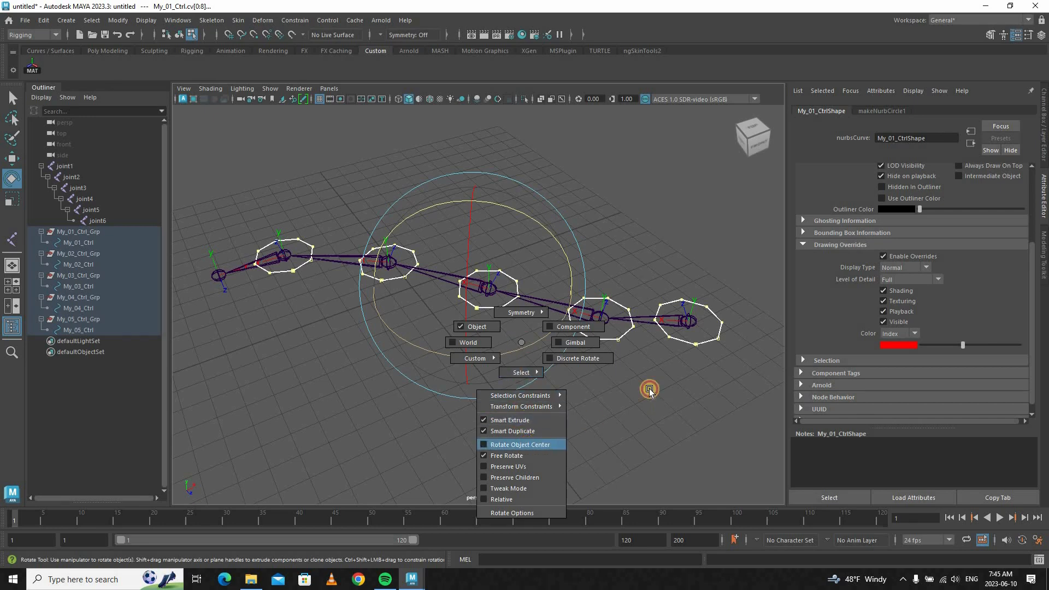
drag(522, 215, 526, 249)
key(ctrl+z)
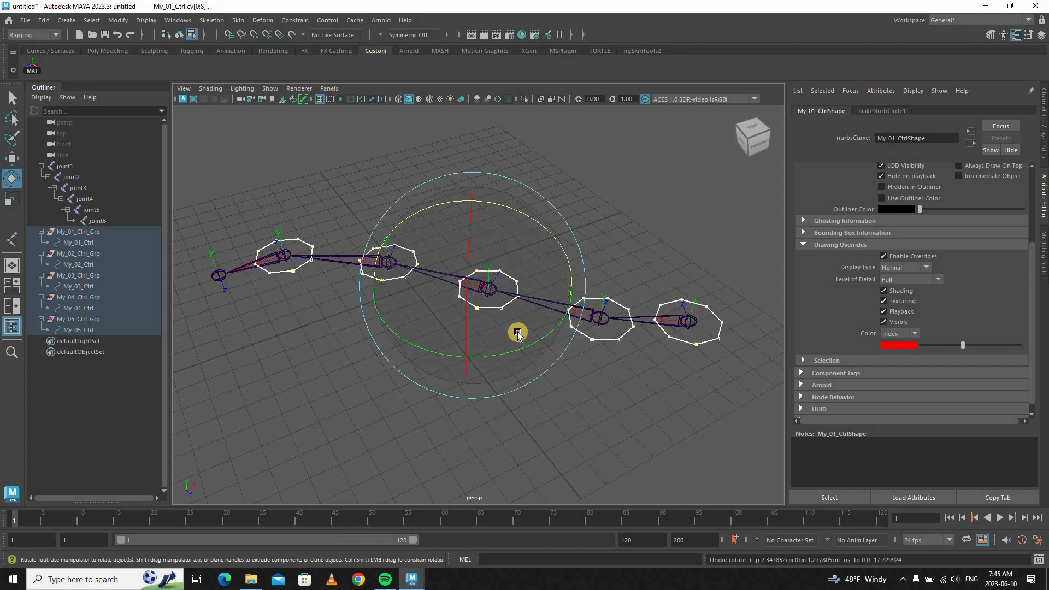
Step: Enable Rotate Object Center and rotate the control vertices about 90 degrees around Z so each circle stands upright around its joint
drag(518, 334, 526, 434)
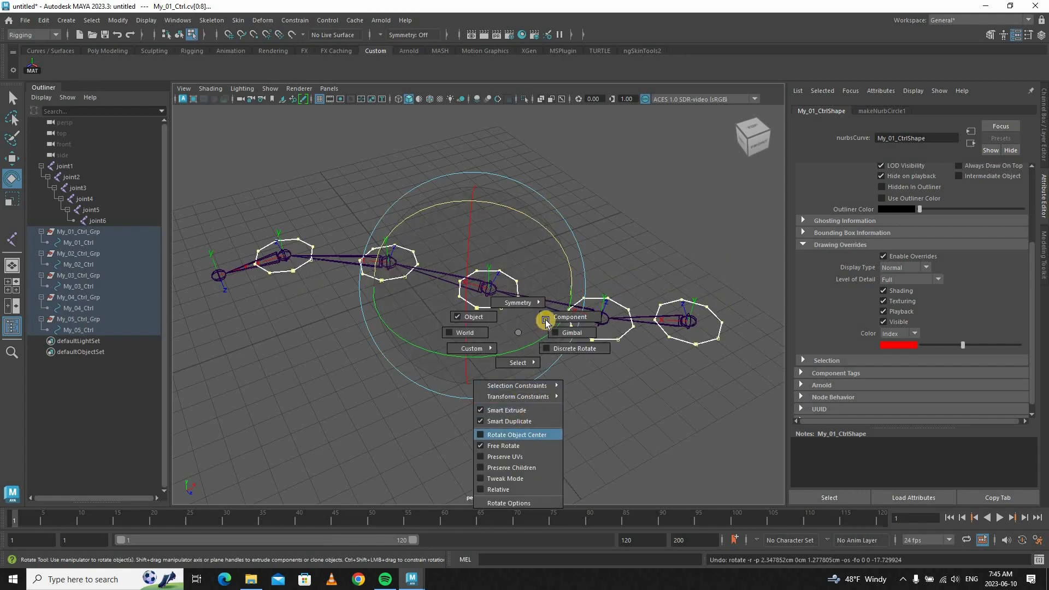
drag(668, 247, 561, 356)
key(ctrl+z)
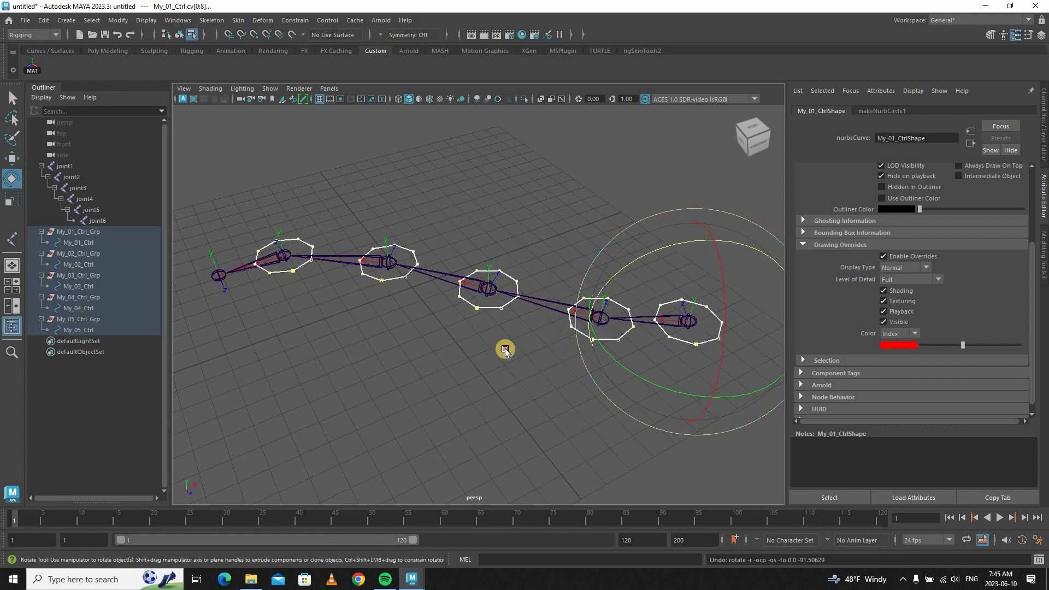
alt+middle_drag(628, 292, 572, 295)
drag(606, 250, 533, 279)
alt+drag(501, 402, 592, 323)
Step: Return to object selection, deselect everything, and select My_01_Ctrl at the root of the chain
key(q)
right_drag(595, 371, 650, 330)
click(609, 263)
alt+drag(609, 262, 591, 328)
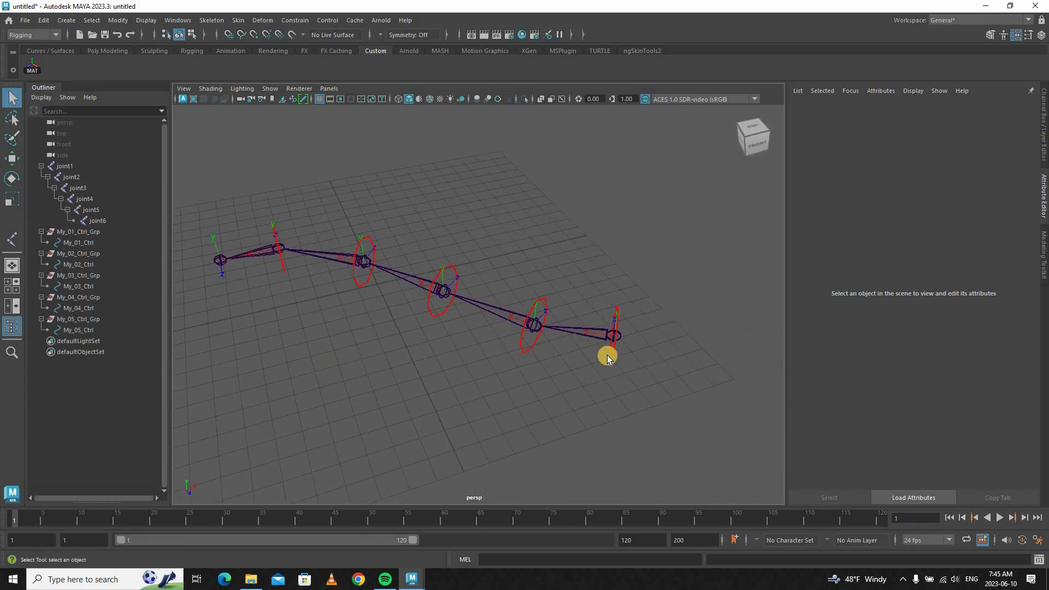
click(626, 336)
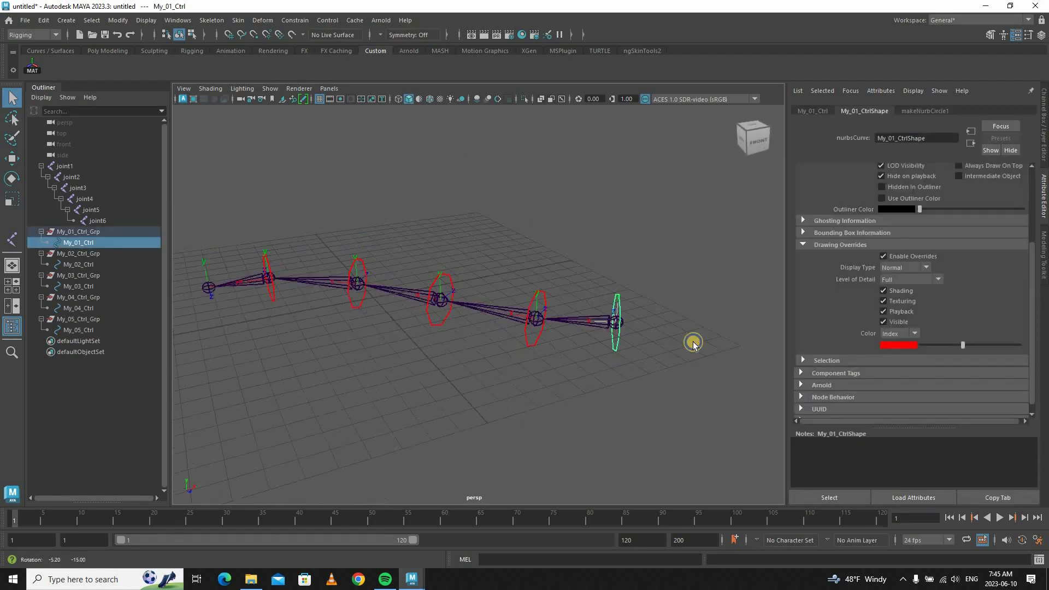